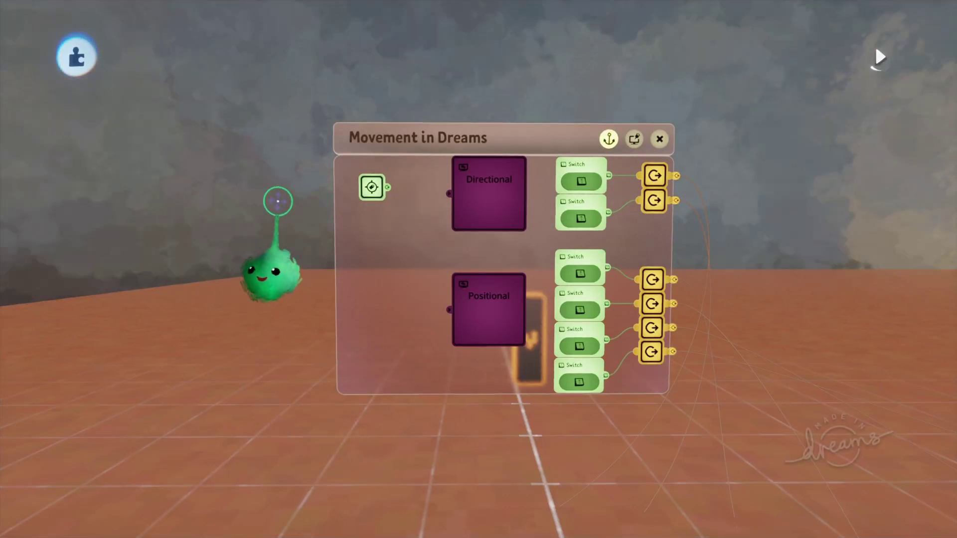
- Open the ball's Directional (simple) microchip and show the properties of the Mover inside it
{"action": "scroll", "coordinate": [264, 243], "scroll_direction": "up", "scroll_amount": 2}
{"action": "scroll", "coordinate": [273, 245], "scroll_direction": "up", "scroll_amount": 3}
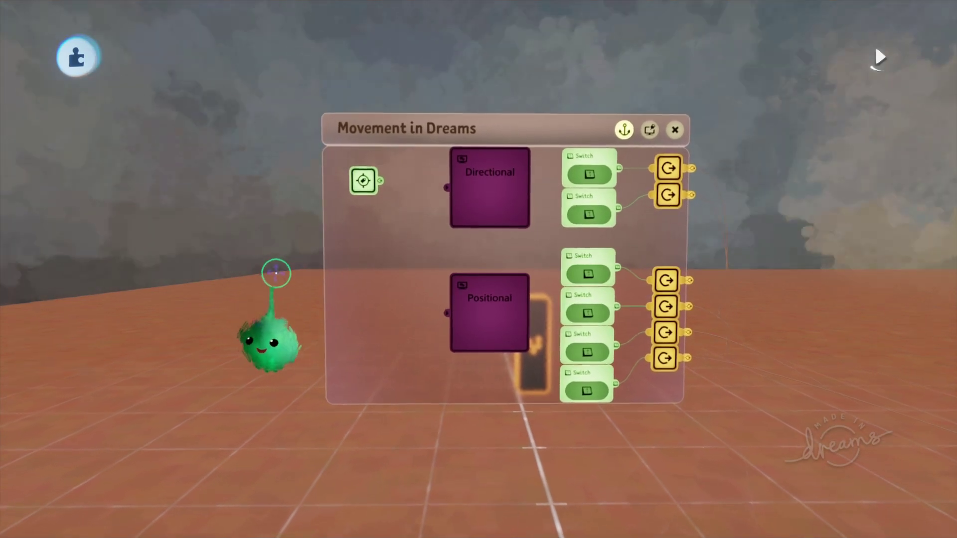
{"action": "scroll", "coordinate": [263, 301], "scroll_direction": "up", "scroll_amount": 3}
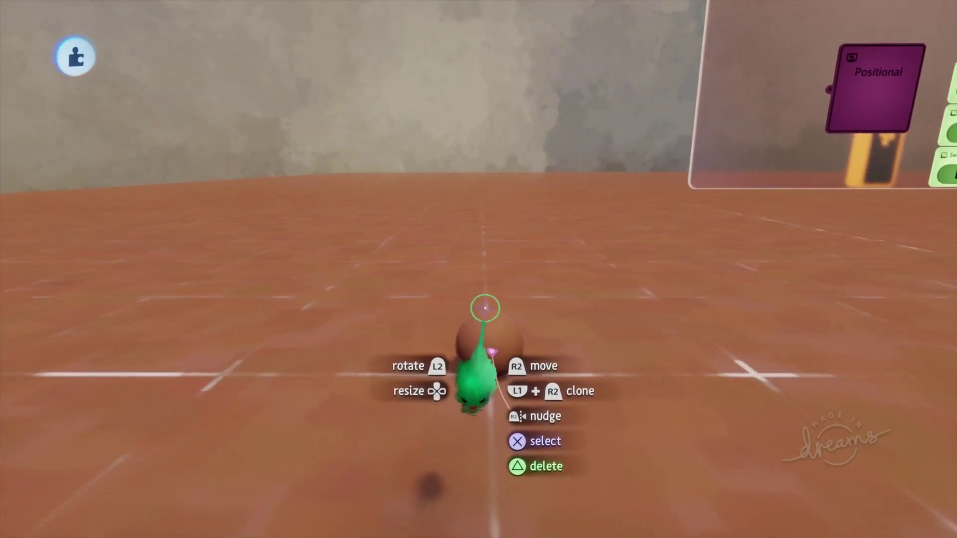
{"action": "left_click", "coordinate": [490, 280]}
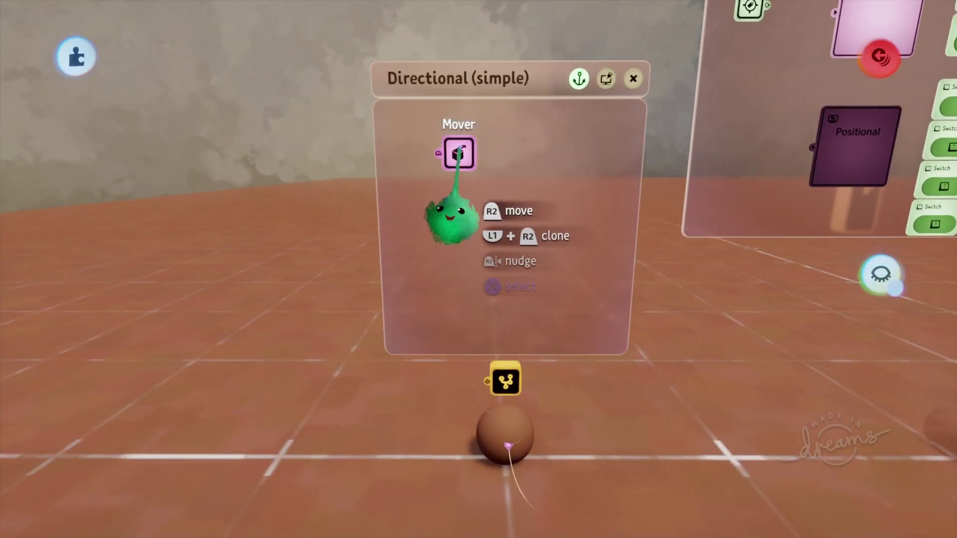
{"action": "middle_click_drag", "start_coordinate": [465, 217], "coordinate": [460, 417]}
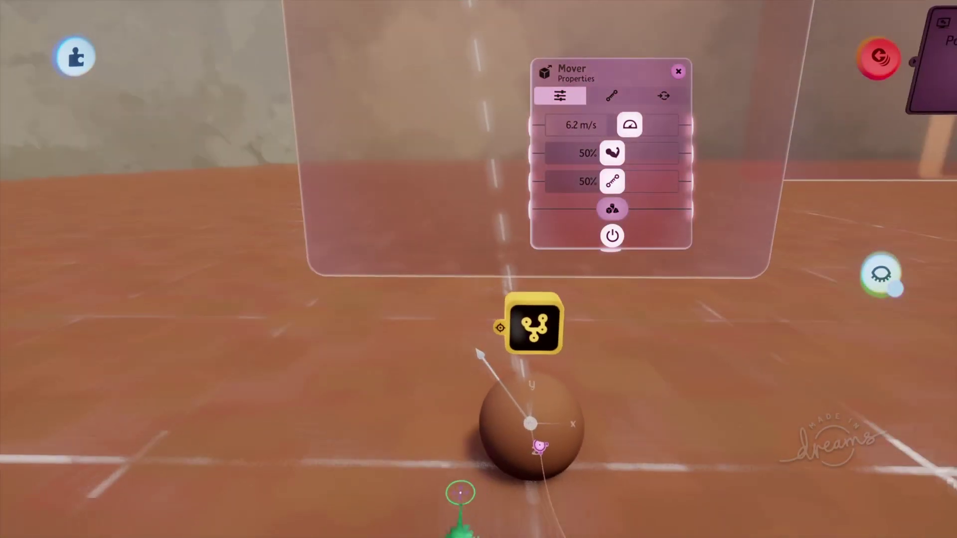
- Examine the Mover's direction of movement, its per-axis damping specifics and its speed and strength properties
{"action": "middle_click_drag", "start_coordinate": [477, 451], "coordinate": [466, 304]}
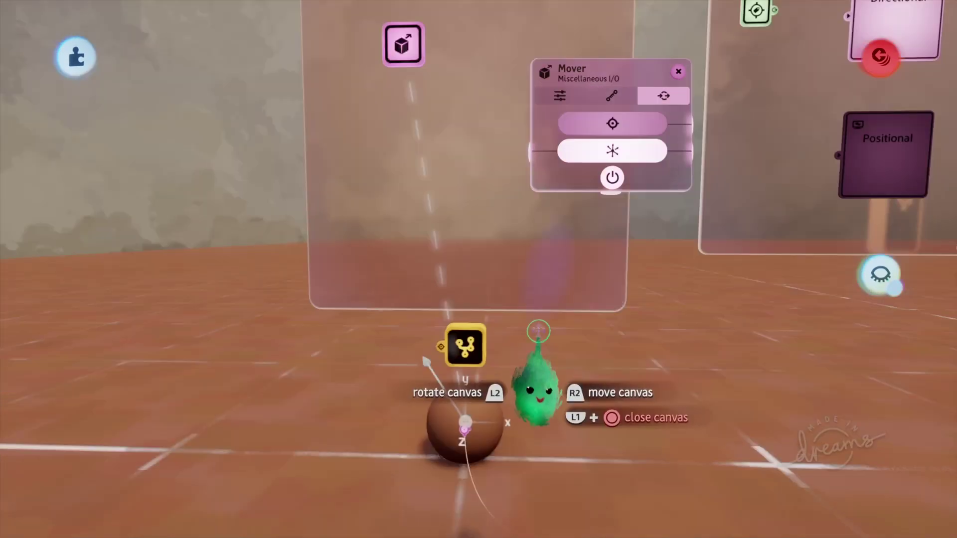
{"action": "scroll", "coordinate": [439, 380], "scroll_direction": "up", "scroll_amount": 2}
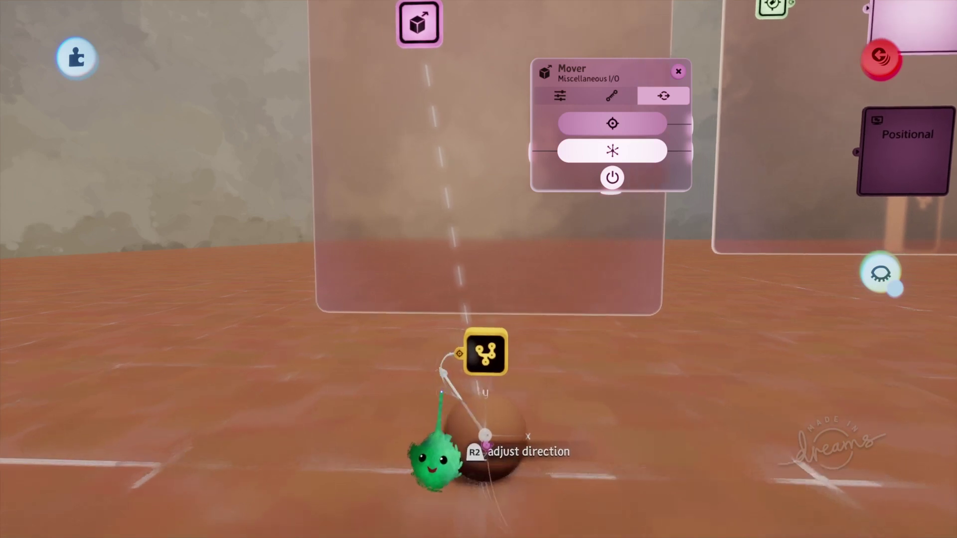
{"action": "left_click_drag", "start_coordinate": [462, 461], "coordinate": [475, 392]}
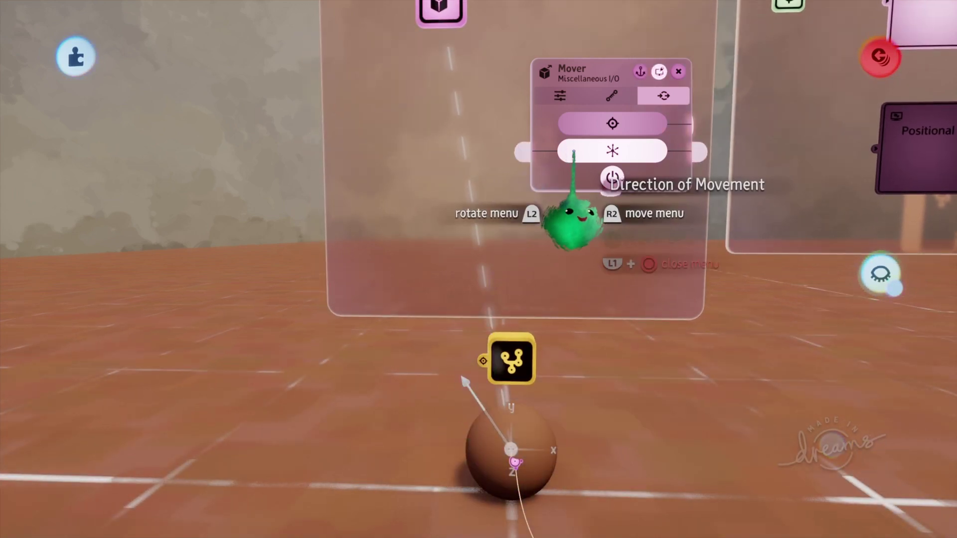
{"action": "left_click_drag", "start_coordinate": [578, 222], "coordinate": [581, 225]}
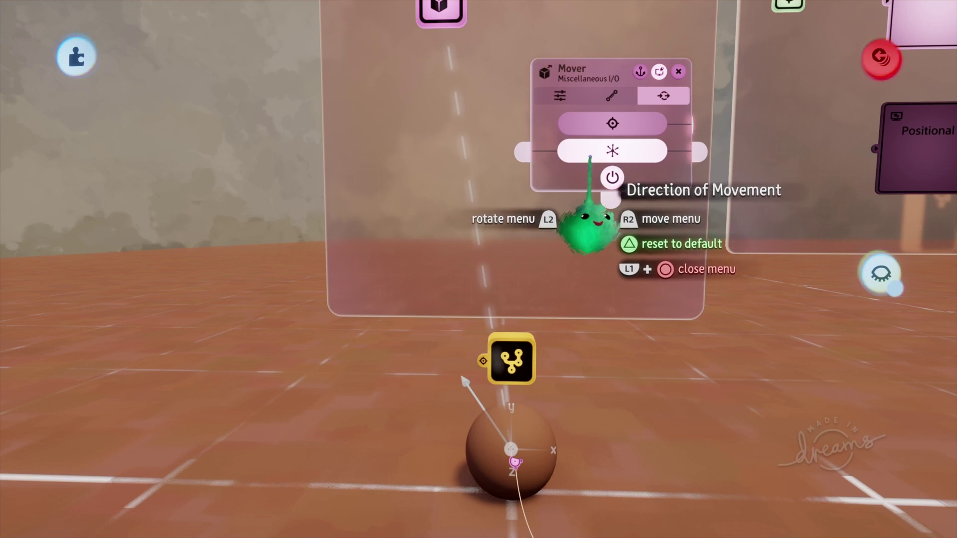
{"action": "left_click", "coordinate": [607, 100]}
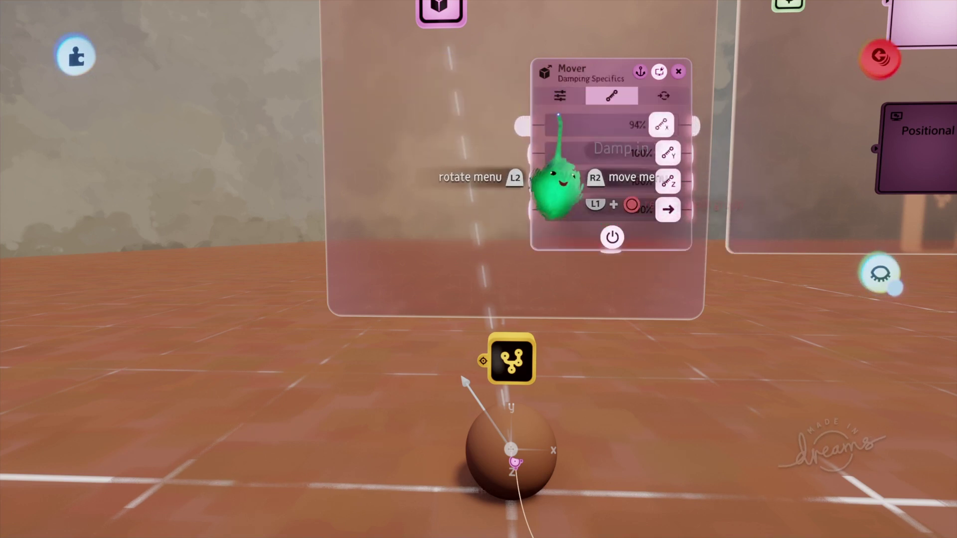
{"action": "left_click_drag", "start_coordinate": [575, 194], "coordinate": [562, 165]}
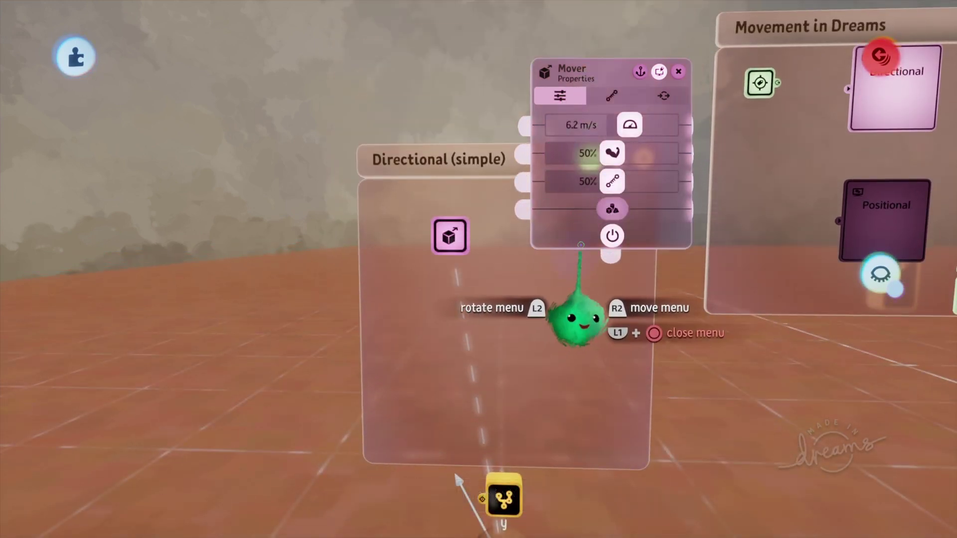
{"action": "left_click_drag", "start_coordinate": [577, 321], "coordinate": [578, 255]}
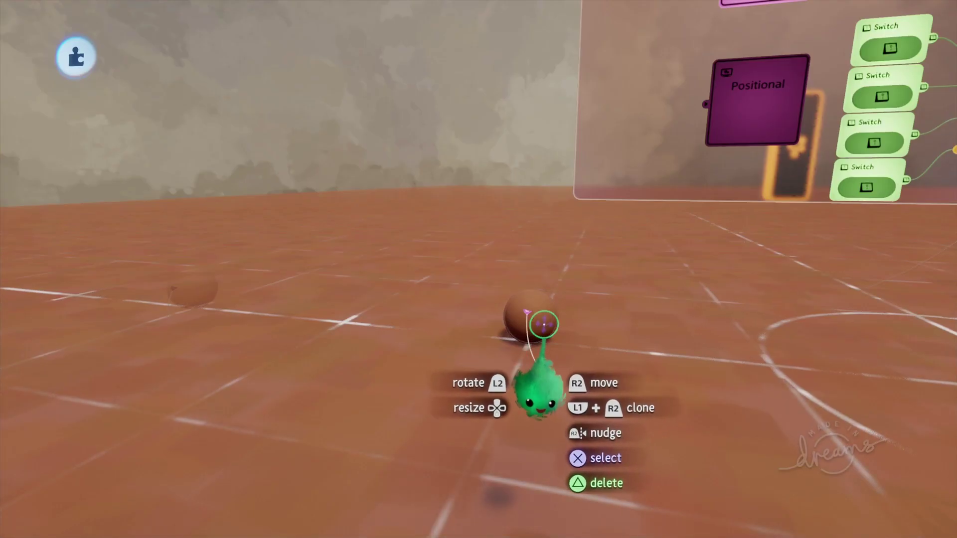
- Open the Directional ("advanced") microchip and set the Advanced Mover's speeds to 14.1 m/s X, 4.7 m/s Y and a negative Z value
{"action": "left_click", "coordinate": [530, 266]}
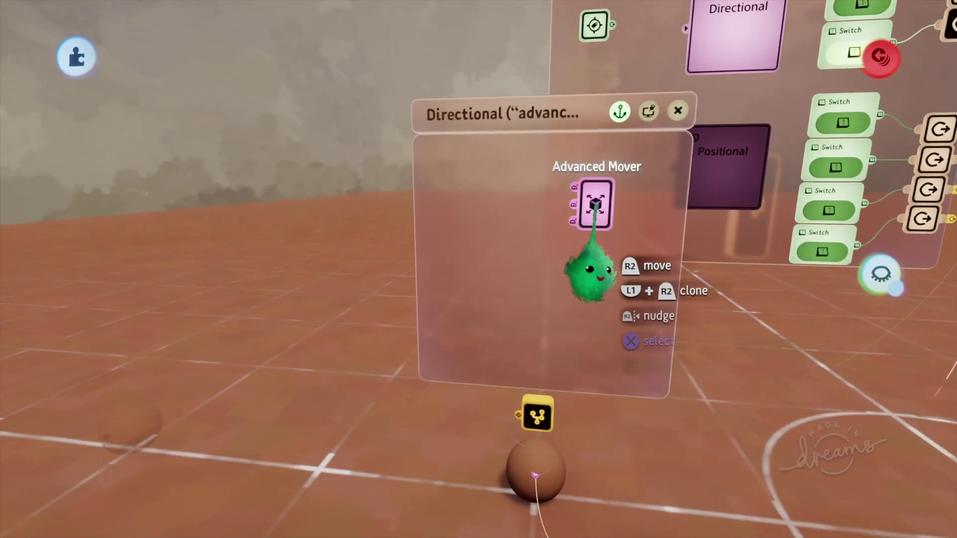
{"action": "left_click", "coordinate": [588, 272]}
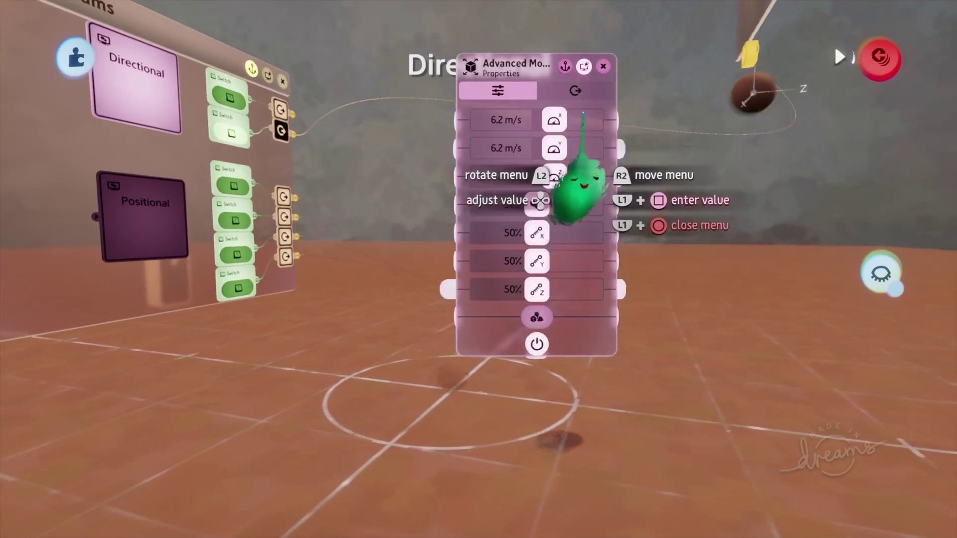
{"action": "middle_click_drag", "start_coordinate": [580, 192], "coordinate": [553, 180]}
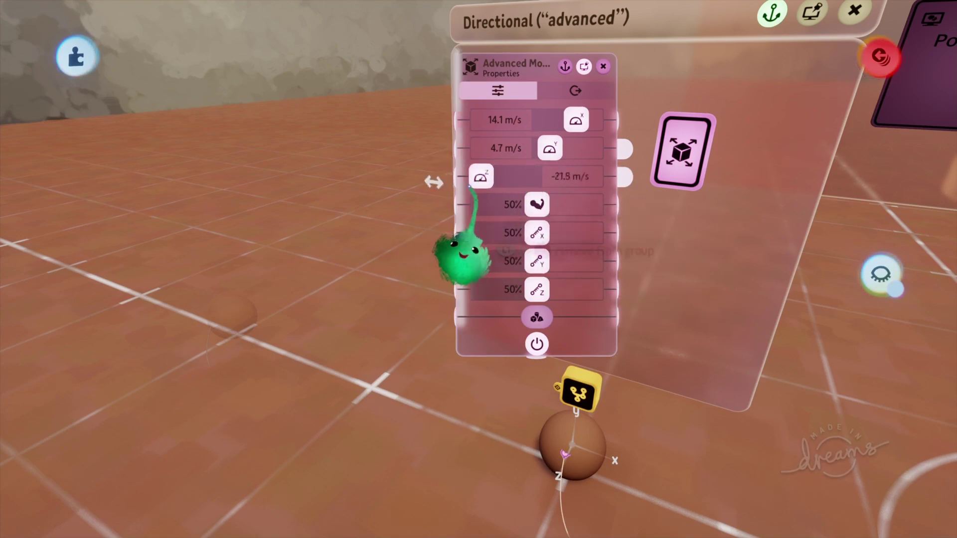
{"action": "left_click_drag", "start_coordinate": [469, 186], "coordinate": [467, 188]}
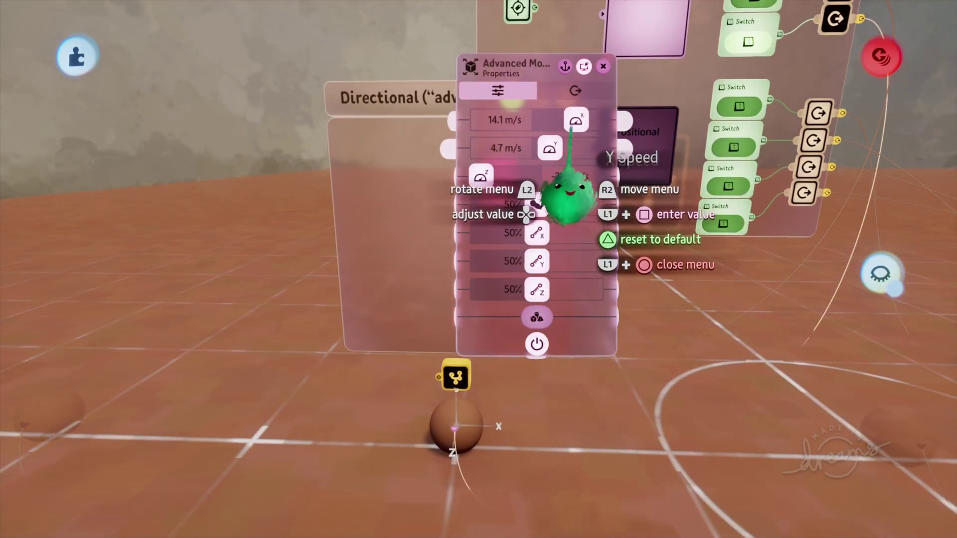
{"action": "left_click_drag", "start_coordinate": [547, 152], "coordinate": [552, 151]}
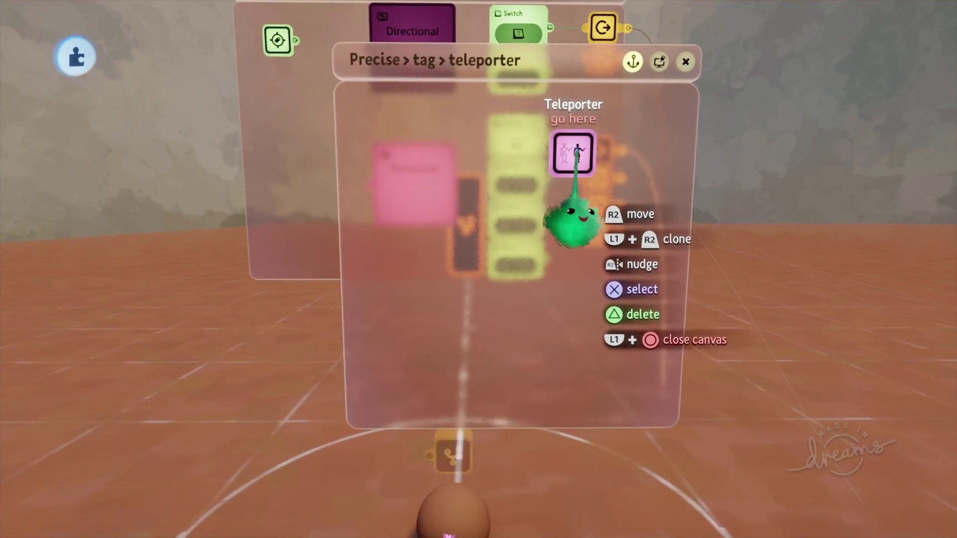
- Examine the Teleporter's target orientation option and its origin on the ball, and check the settings of the matching "go here" tag
{"action": "left_click", "coordinate": [573, 156]}
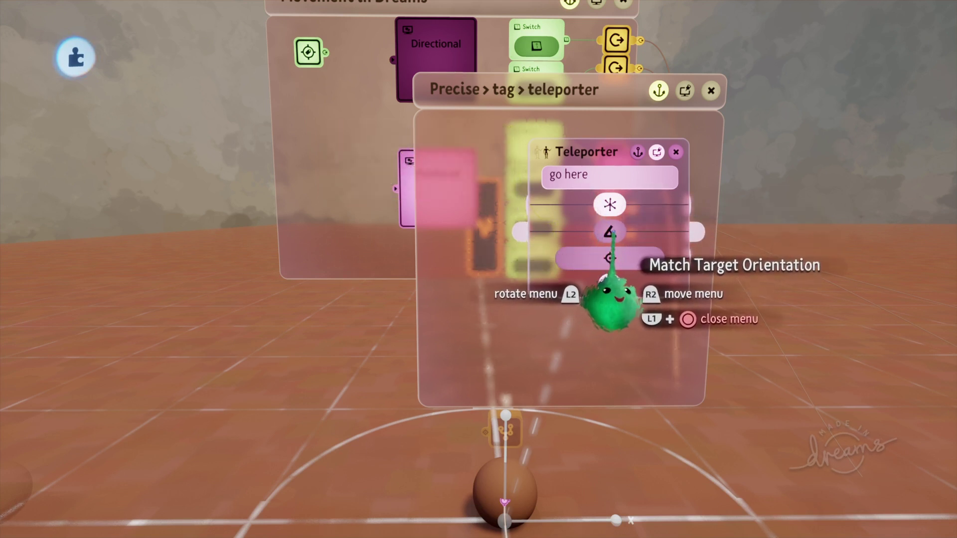
{"action": "mouse_move", "coordinate": [611, 231]}
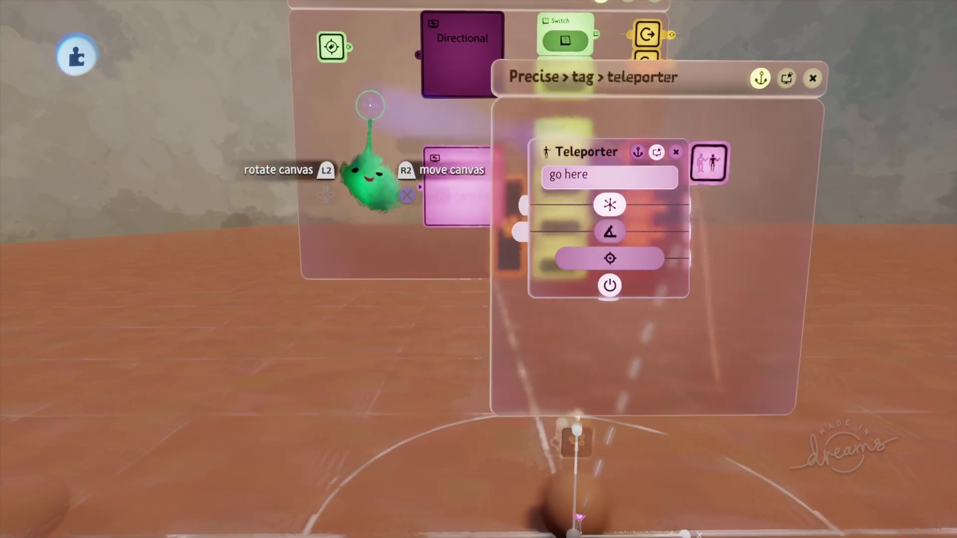
{"action": "left_click", "coordinate": [343, 46]}
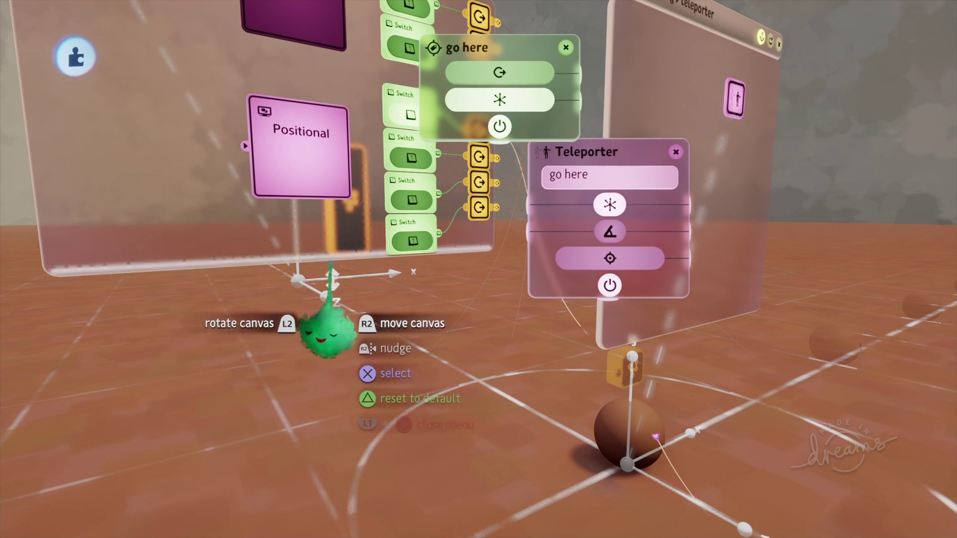
{"action": "left_click", "coordinate": [566, 48]}
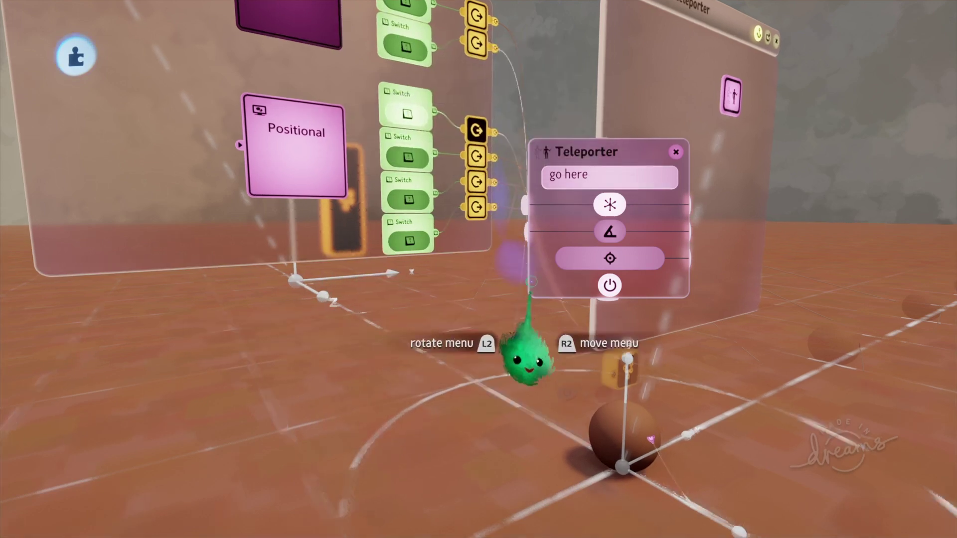
{"action": "mouse_move", "coordinate": [481, 399]}
{"action": "middle_mouse_down"}
{"action": "mouse_move", "coordinate": [451, 380]}
{"action": "mouse_move", "coordinate": [522, 343]}
{"action": "mouse_move", "coordinate": [494, 395]}
{"action": "middle_mouse_up"}
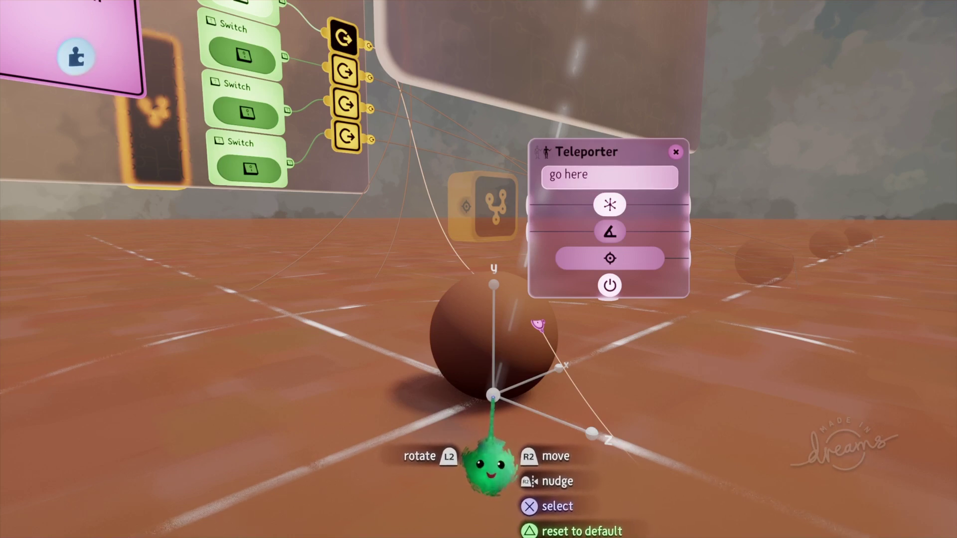
{"action": "middle_click_drag", "start_coordinate": [484, 370], "coordinate": [282, 182]}
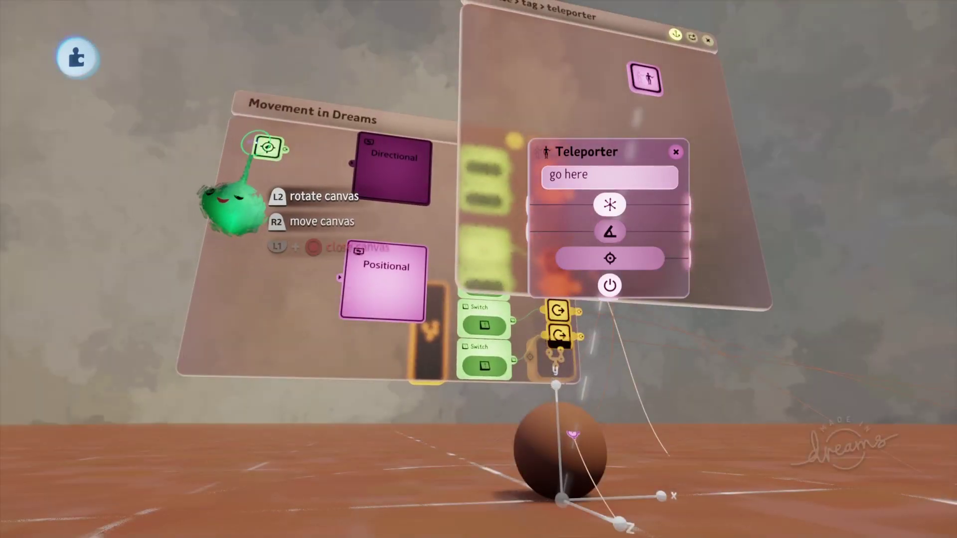
- Open the "go here" tag's settings and play the scene to test teleporting the ball to the tag
{"action": "left_click", "coordinate": [268, 147]}
{"action": "middle_click_drag", "start_coordinate": [268, 147], "coordinate": [490, 418]}
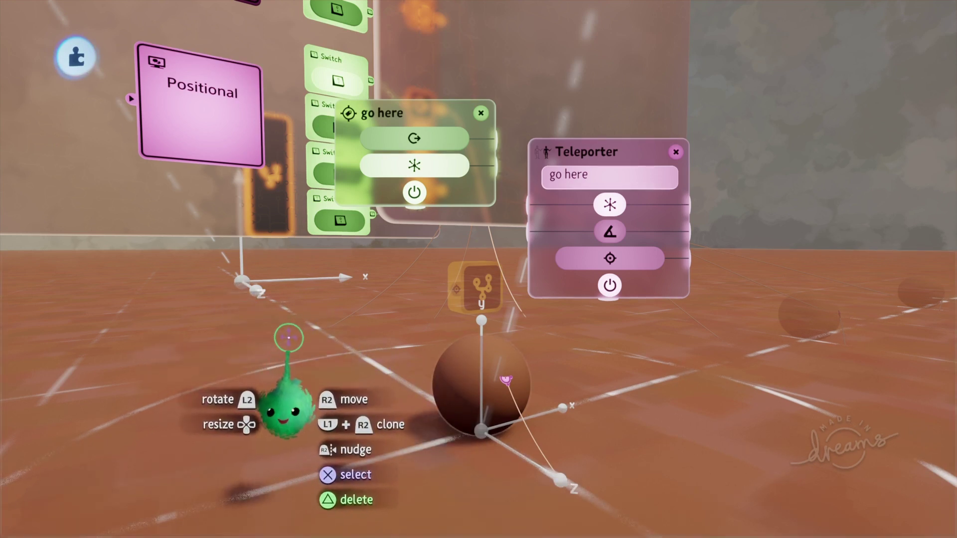
{"action": "middle_click_drag", "start_coordinate": [288, 337], "coordinate": [380, 365]}
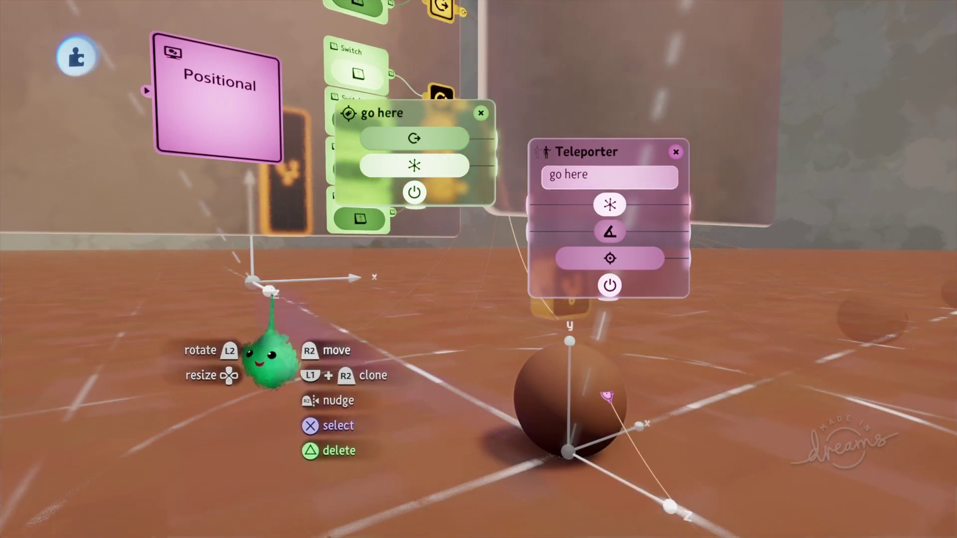
{"action": "key", "text": "space"}
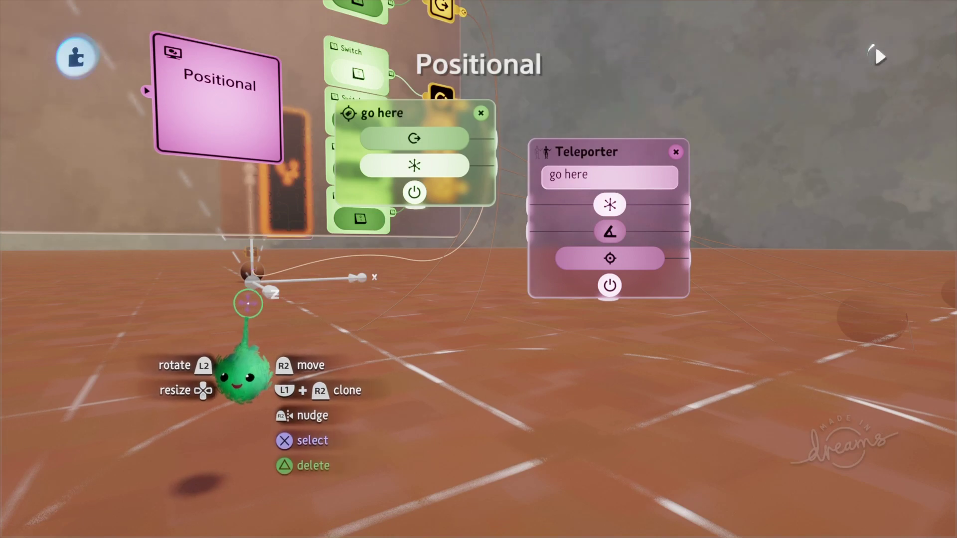
{"action": "middle_click_drag", "start_coordinate": [263, 308], "coordinate": [321, 317]}
{"action": "key", "text": "space"}
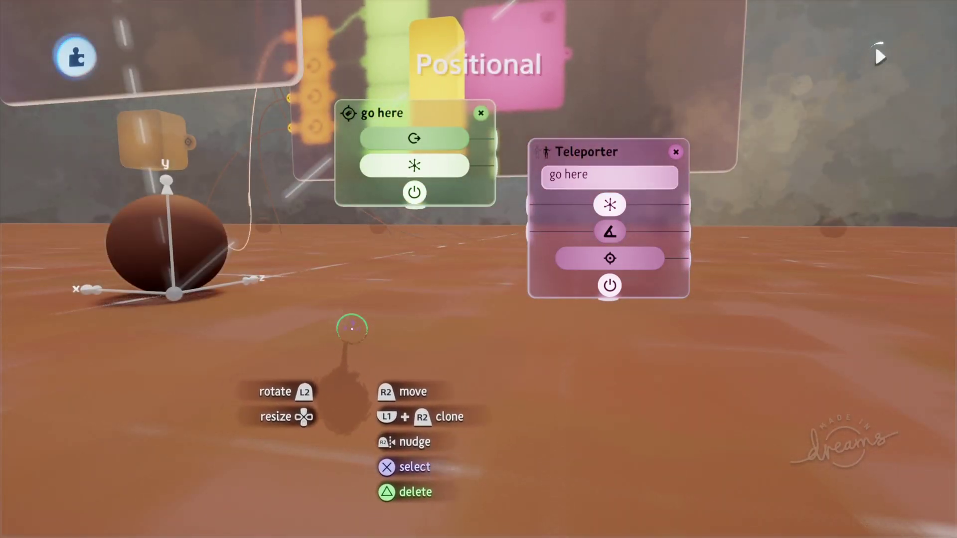
{"action": "key", "text": "space"}
{"action": "key", "text": "space"}
{"action": "key", "text": "space"}
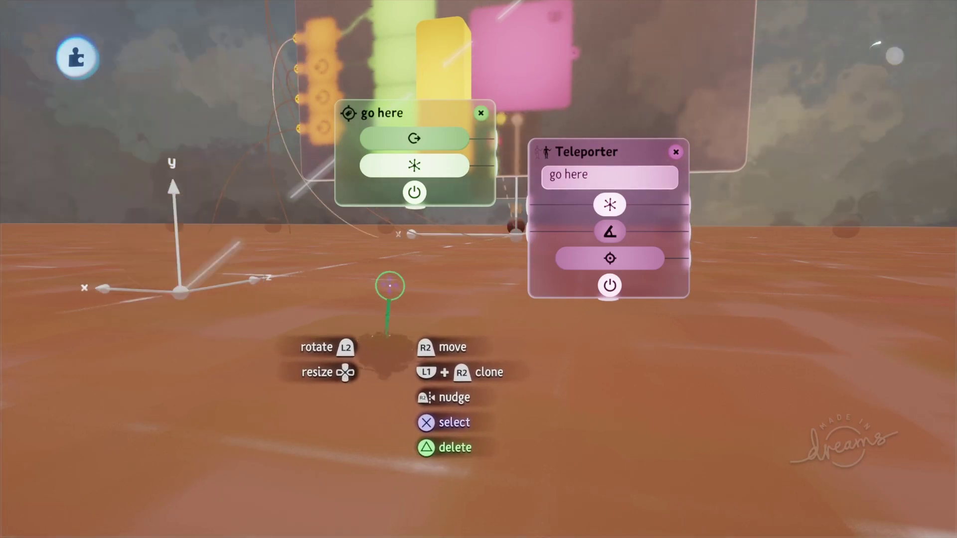
- Add a Value Slider to the teleporter canvas, wire it to the Teleporter's power input and raise its value to 0.4
{"action": "middle_click_drag", "start_coordinate": [389, 285], "coordinate": [451, 235]}
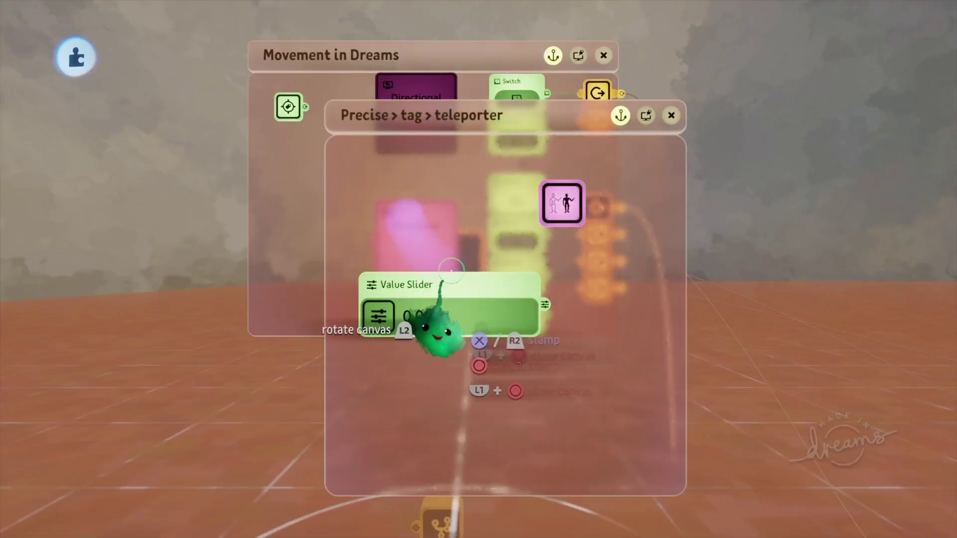
{"action": "middle_click_drag", "start_coordinate": [553, 268], "coordinate": [510, 220]}
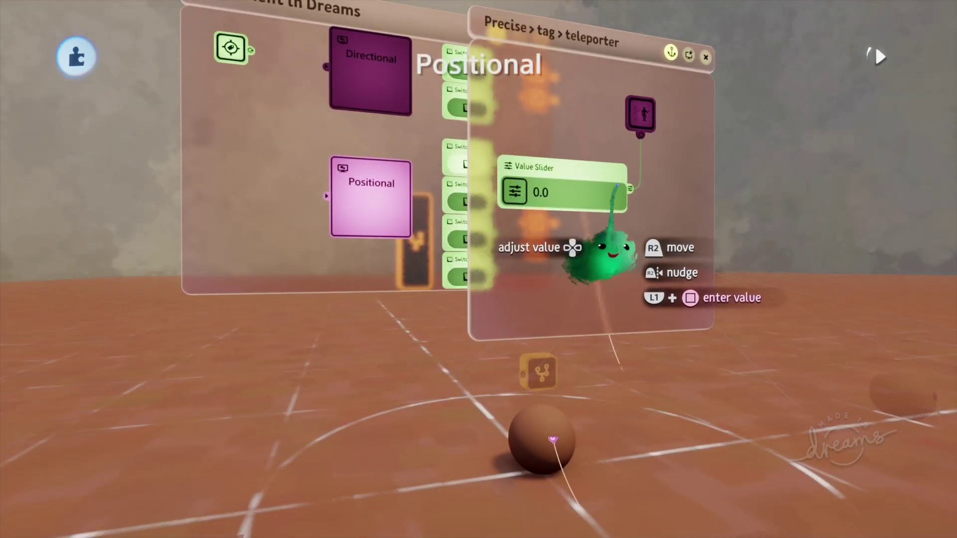
{"action": "key", "text": "Right"}
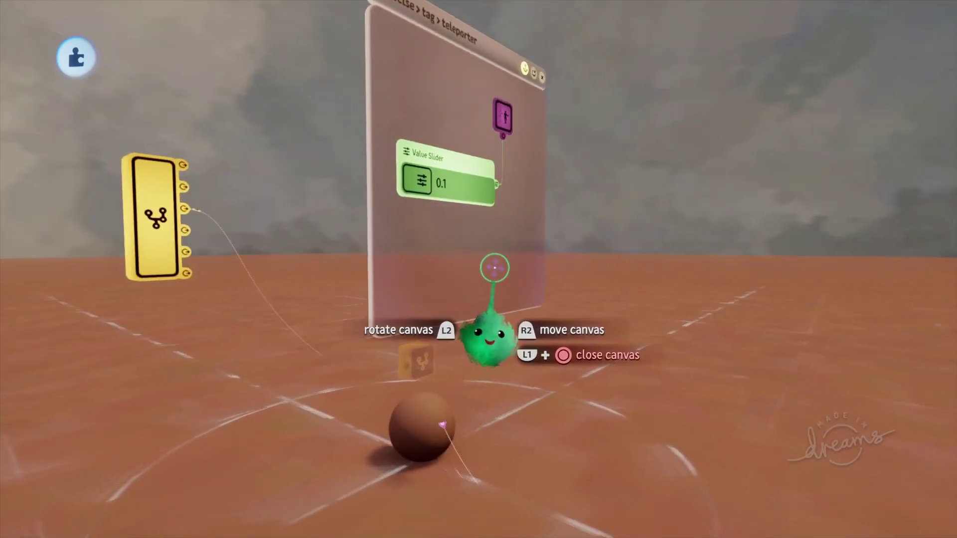
{"action": "middle_click_drag", "start_coordinate": [500, 350], "coordinate": [466, 382]}
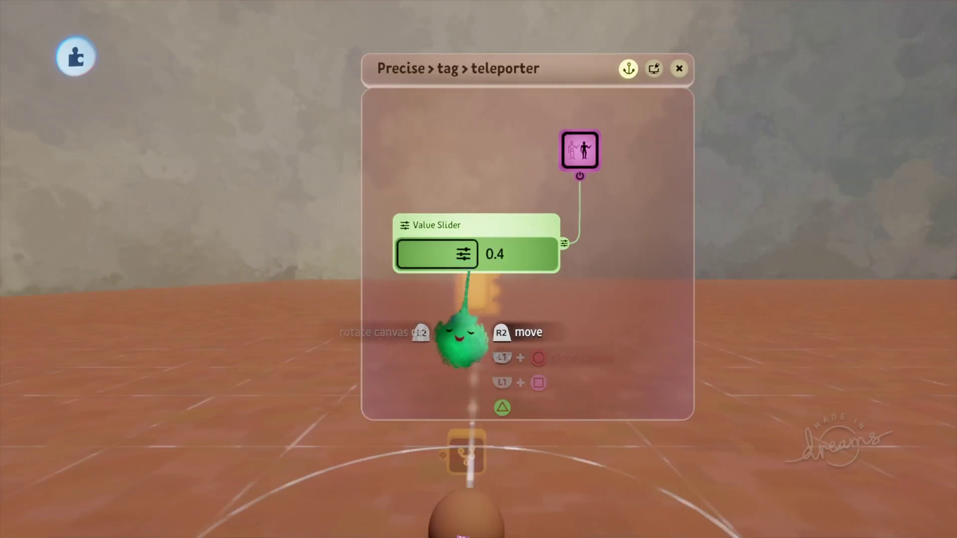
{"action": "mouse_move", "coordinate": [463, 364]}
{"action": "middle_mouse_down"}
{"action": "mouse_move", "coordinate": [453, 384]}
{"action": "mouse_move", "coordinate": [464, 352]}
{"action": "mouse_move", "coordinate": [483, 358]}
{"action": "mouse_move", "coordinate": [468, 370]}
{"action": "middle_mouse_up"}
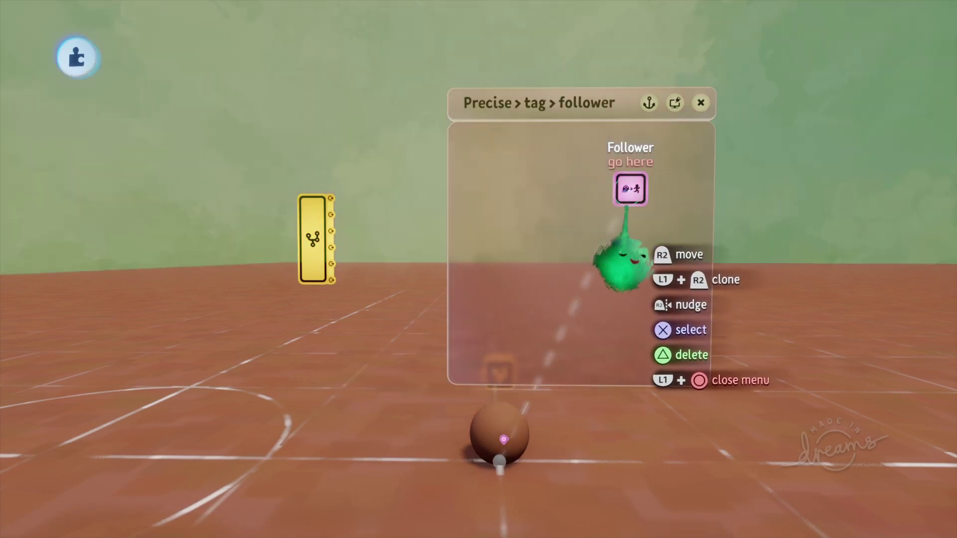
- Open the Follower's properties in the Precise > tag > follower microchip, along with the settings of its "go here" target tag
{"action": "left_click", "coordinate": [627, 257]}
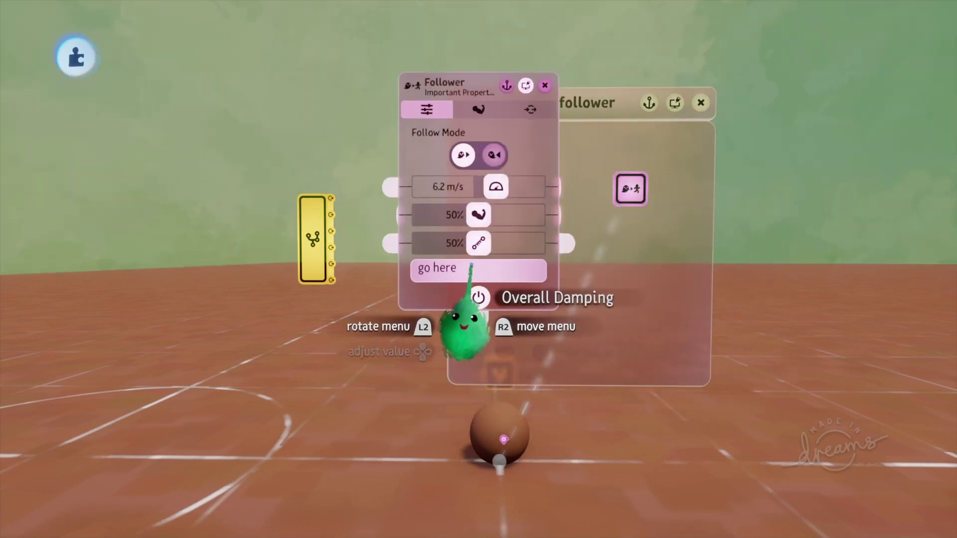
{"action": "middle_click_drag", "start_coordinate": [476, 288], "coordinate": [323, 272]}
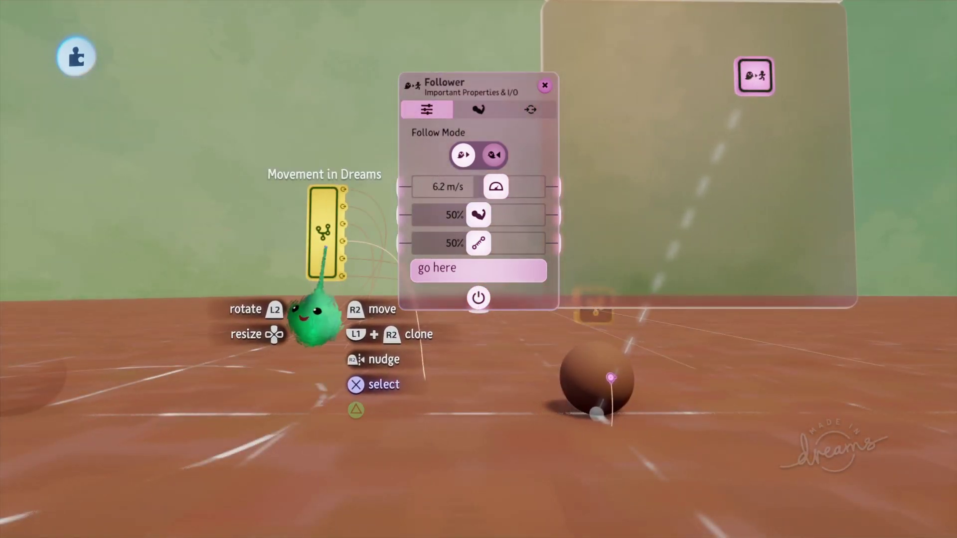
{"action": "left_click", "coordinate": [334, 245]}
{"action": "left_click_drag", "start_coordinate": [319, 319], "coordinate": [276, 206]}
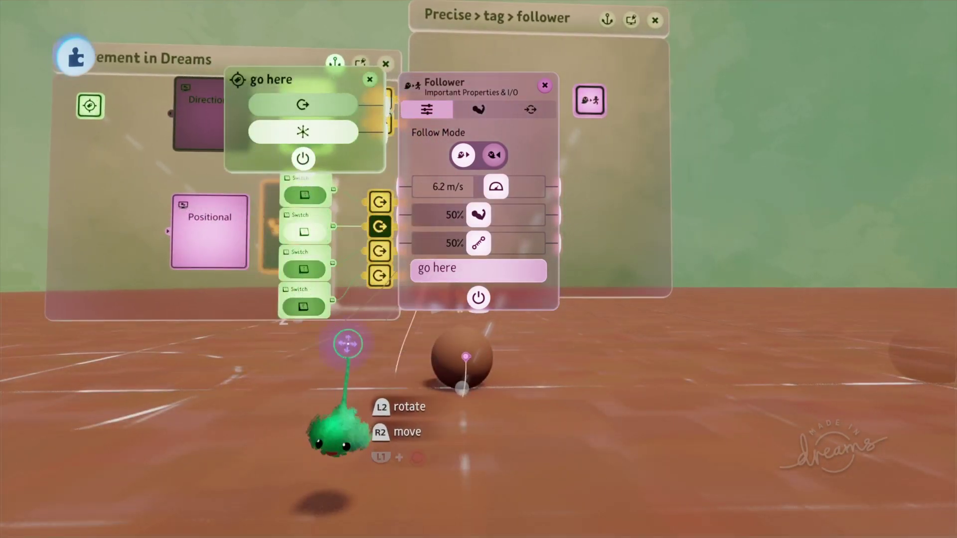
- Set the Follower's strength and damping to 100% and check how the ball follows the "go here" tag
{"action": "middle_click_drag", "start_coordinate": [357, 365], "coordinate": [502, 187]}
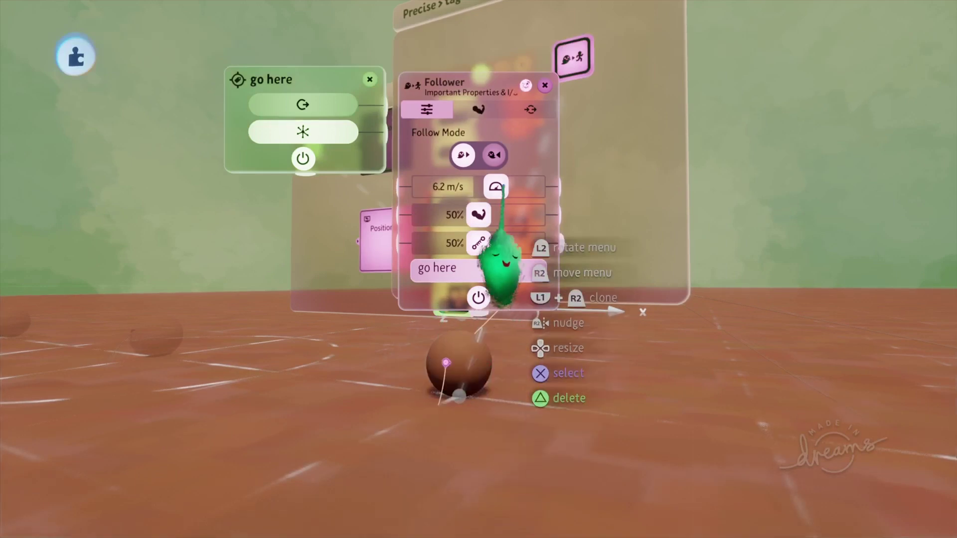
{"action": "left_click_drag", "start_coordinate": [471, 244], "coordinate": [476, 329]}
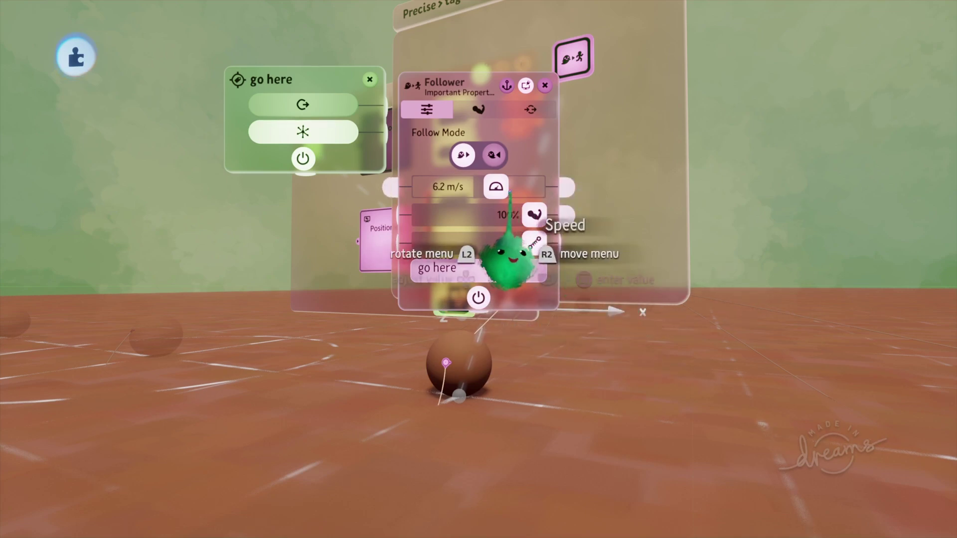
{"action": "middle_click_drag", "start_coordinate": [522, 241], "coordinate": [548, 281]}
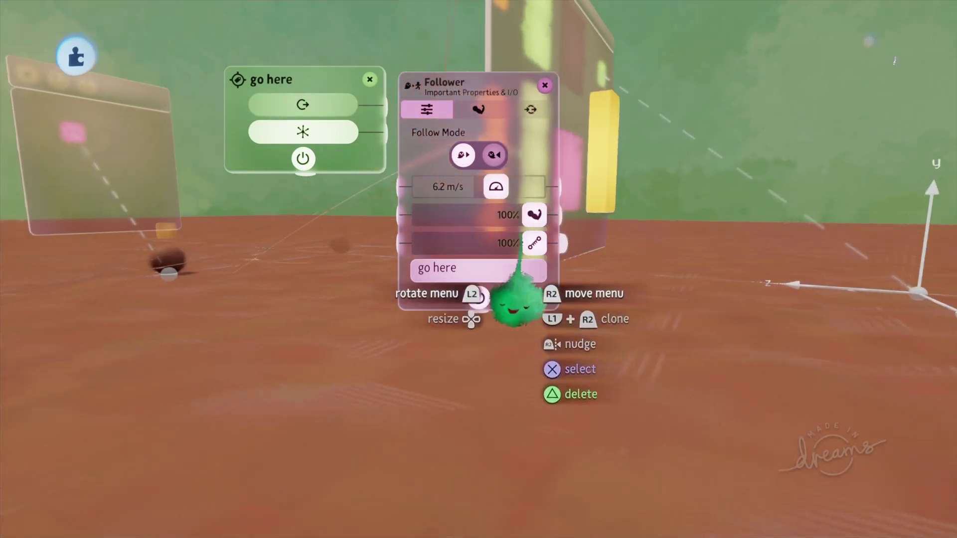
- Reposition the Follower's settings, raise its overall strength and set its damping in Y to 36%
{"action": "left_click_drag", "start_coordinate": [515, 304], "coordinate": [458, 356]}
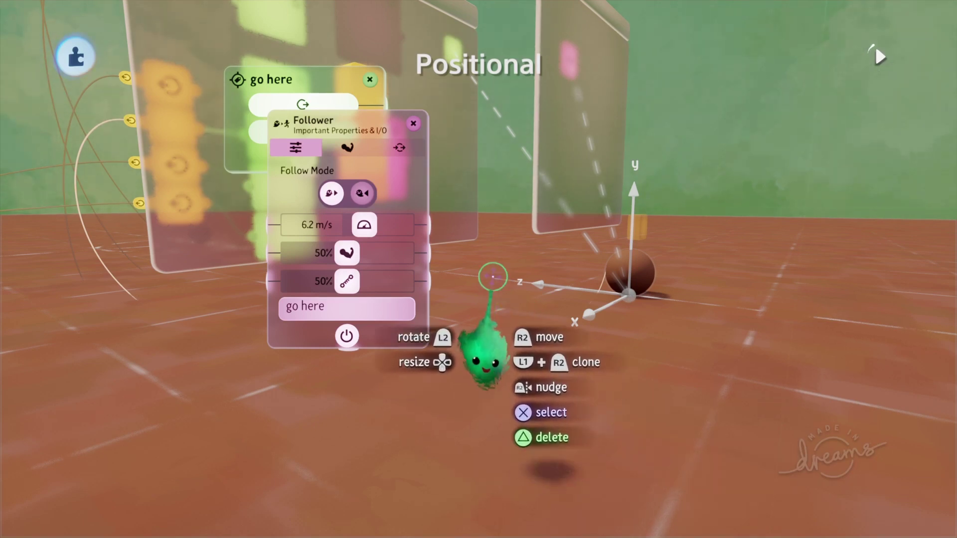
{"action": "left_click_drag", "start_coordinate": [347, 252], "coordinate": [384, 253]}
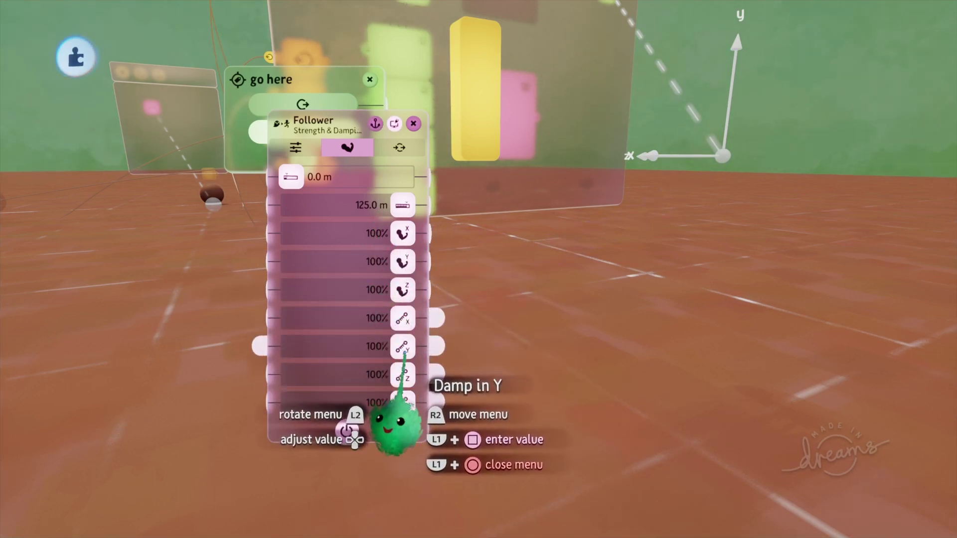
{"action": "left_click_drag", "start_coordinate": [404, 350], "coordinate": [370, 349]}
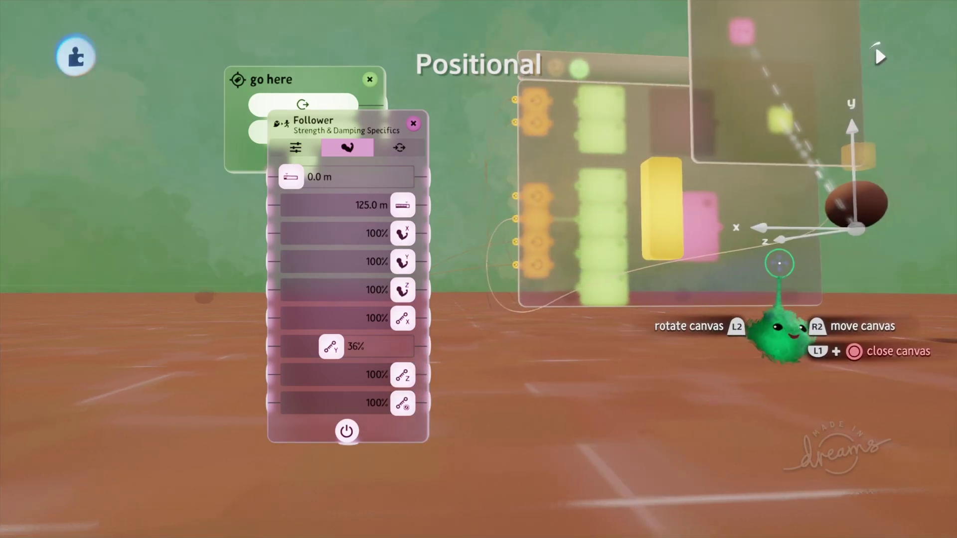
- Check the Follower's properties in the Precise > tag > follower microchip and test the scene with two "go here" tags
{"action": "left_click_drag", "start_coordinate": [794, 133], "coordinate": [807, 288]}
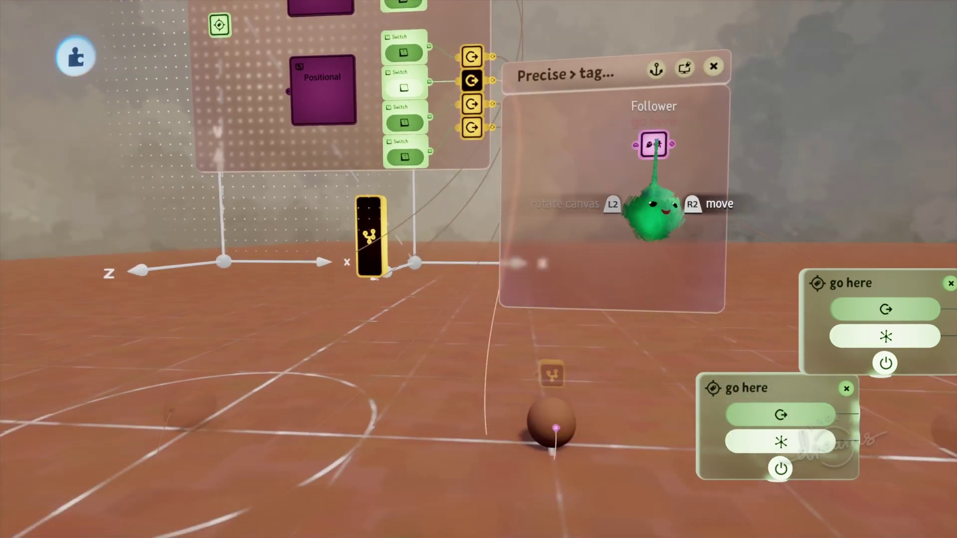
{"action": "left_click", "coordinate": [653, 145]}
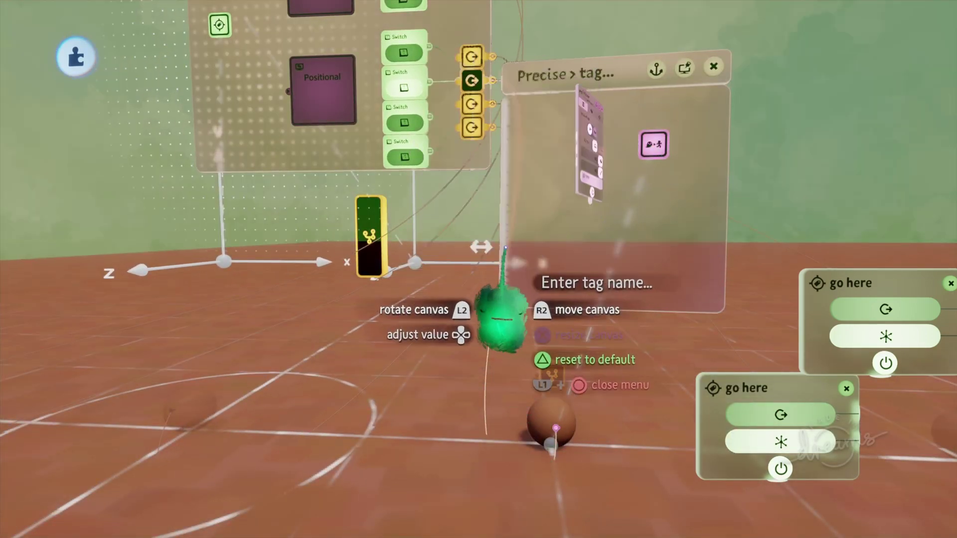
{"action": "key", "text": "Escape"}
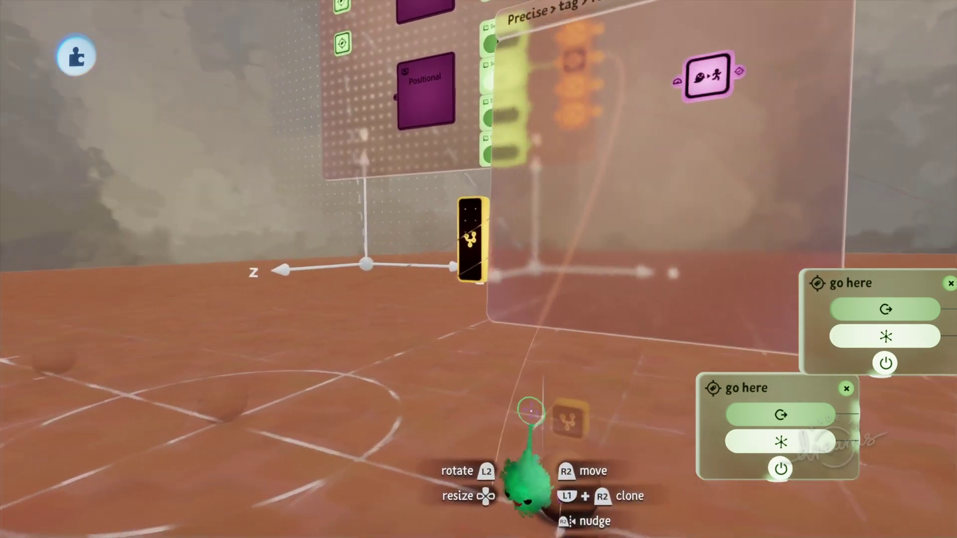
{"action": "key", "text": "space"}
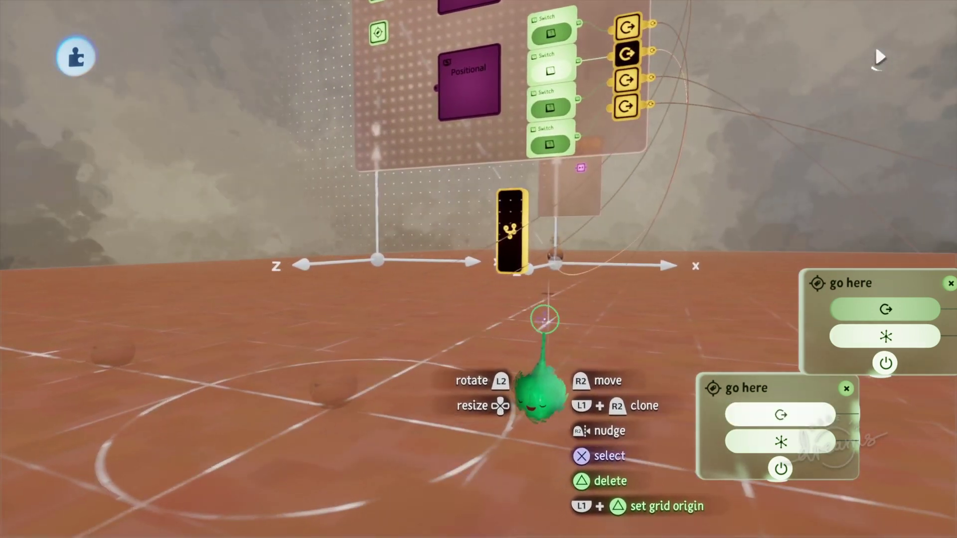
{"action": "key", "text": "space"}
{"action": "key", "text": "Escape"}
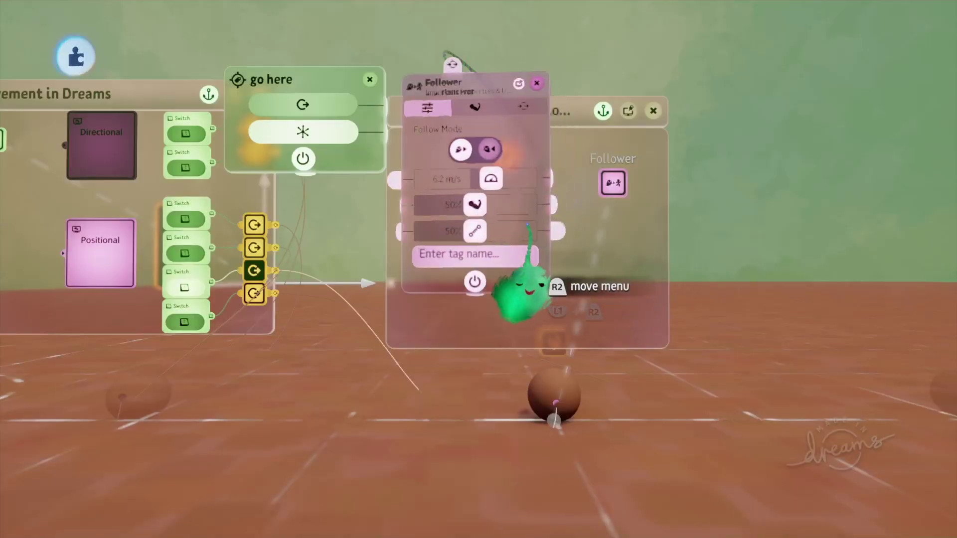
- Move the Precise > position > follower Follower's settings aside and delete the two Value Sliders feeding the microchip's Combiner
{"action": "left_click_drag", "start_coordinate": [468, 155], "coordinate": [573, 244]}
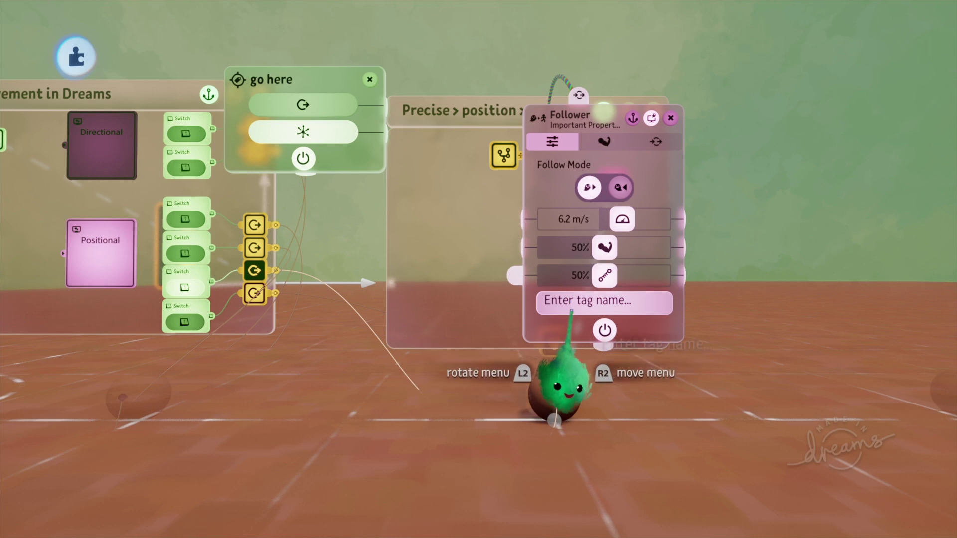
{"action": "left_click", "coordinate": [648, 142]}
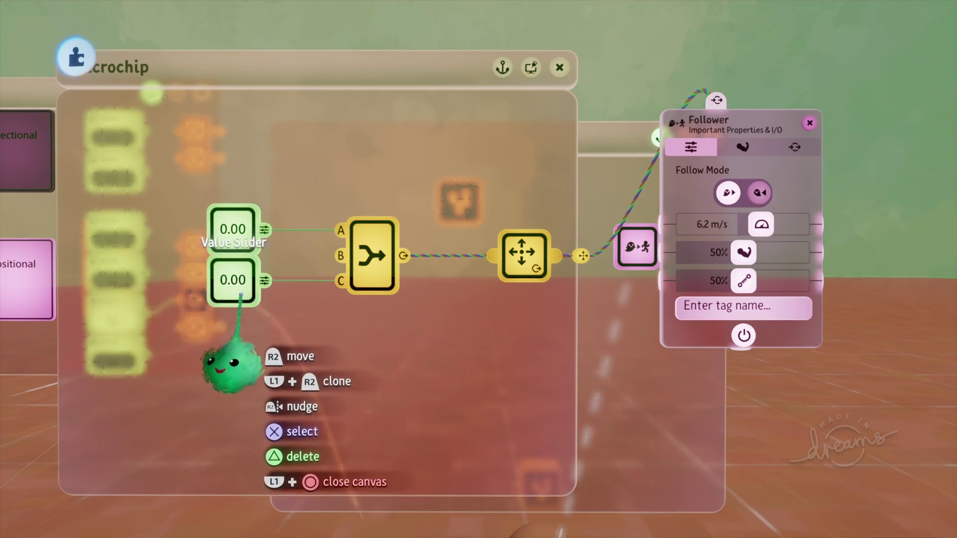
{"action": "left_click", "coordinate": [239, 286]}
{"action": "key", "text": "Escape"}
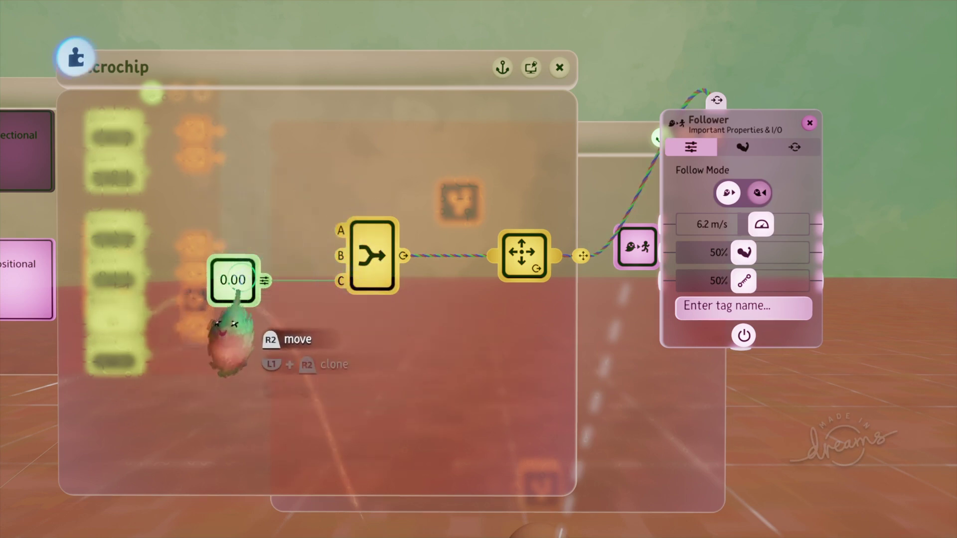
- Examine the ball's surroundings and the Follower's inputs and outputs, and return to its important properties
{"action": "middle_click_drag", "start_coordinate": [376, 333], "coordinate": [338, 423]}
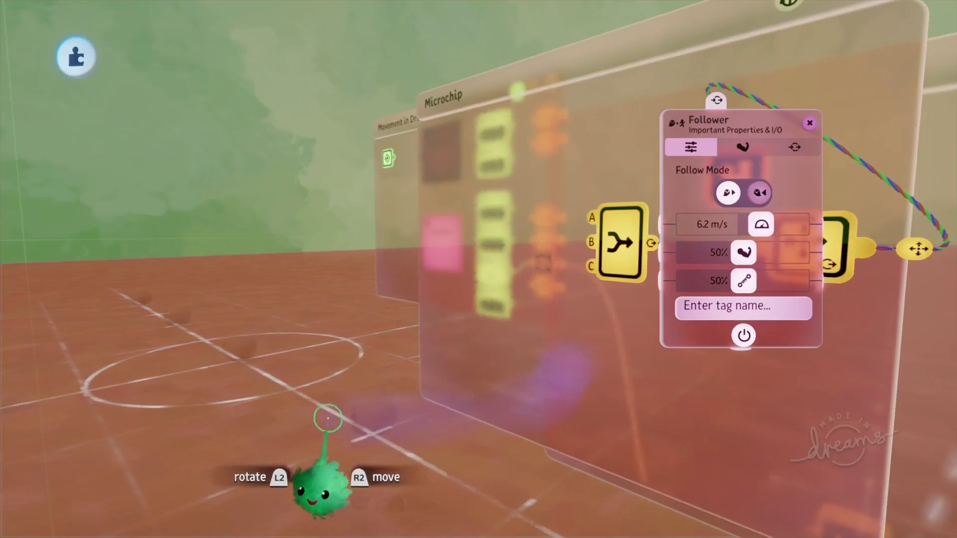
{"action": "middle_click_drag", "start_coordinate": [251, 369], "coordinate": [280, 387]}
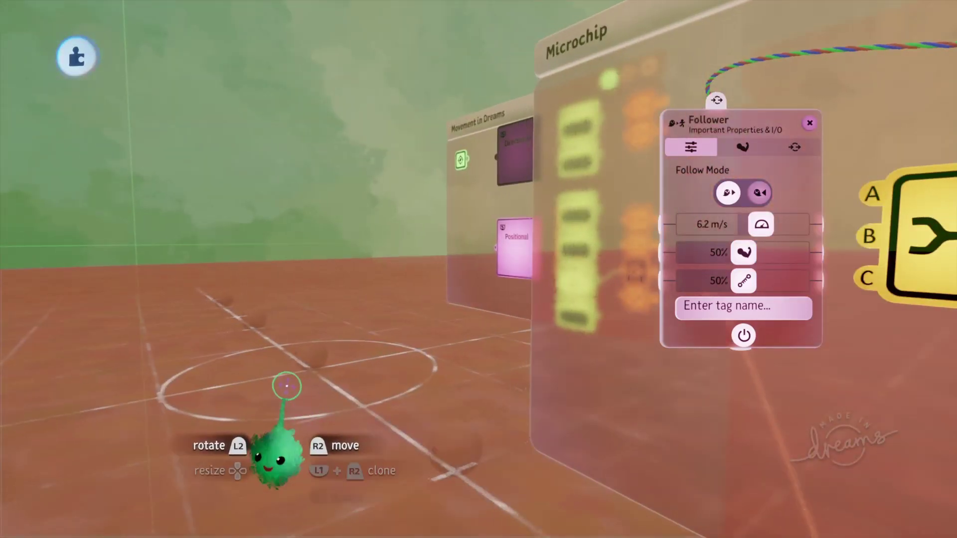
{"action": "middle_click_drag", "start_coordinate": [375, 382], "coordinate": [733, 273]}
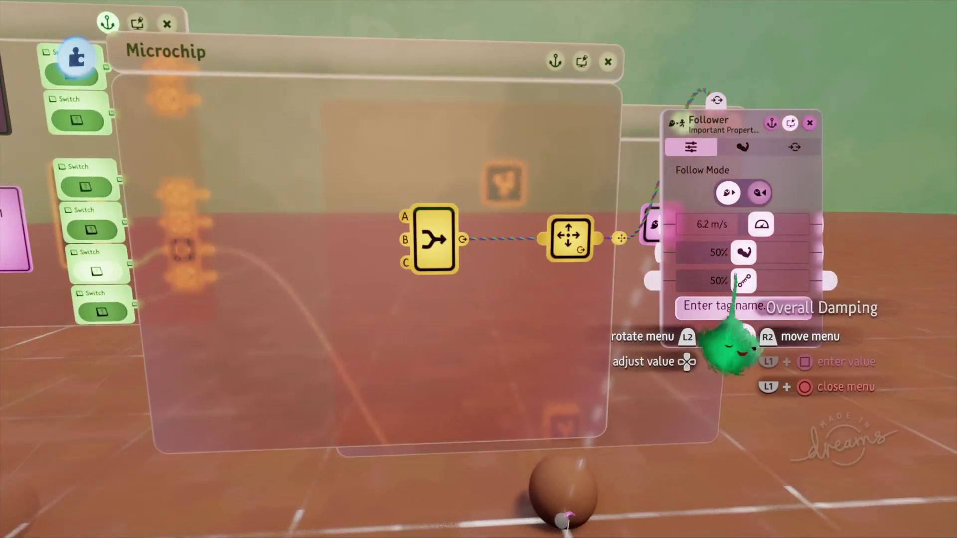
{"action": "left_click", "coordinate": [792, 147]}
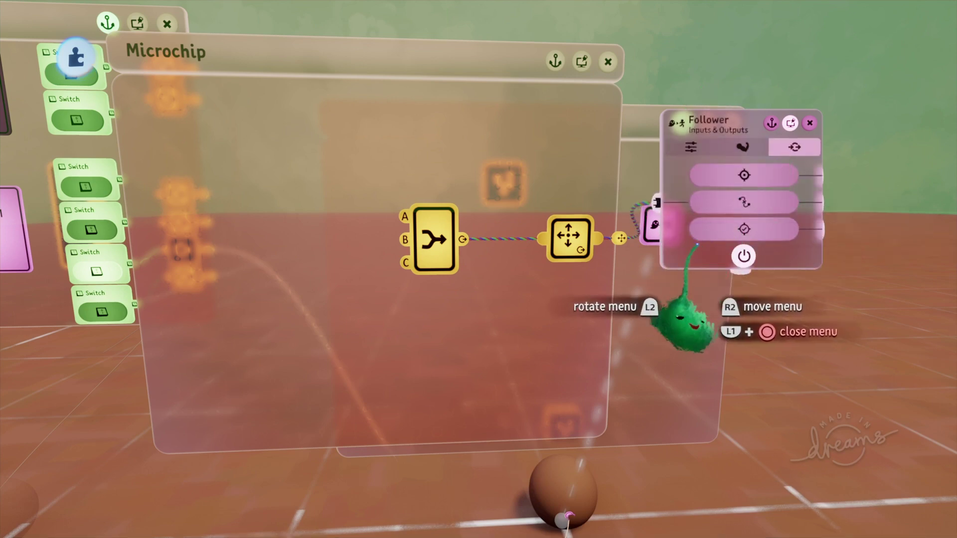
{"action": "left_click", "coordinate": [692, 148]}
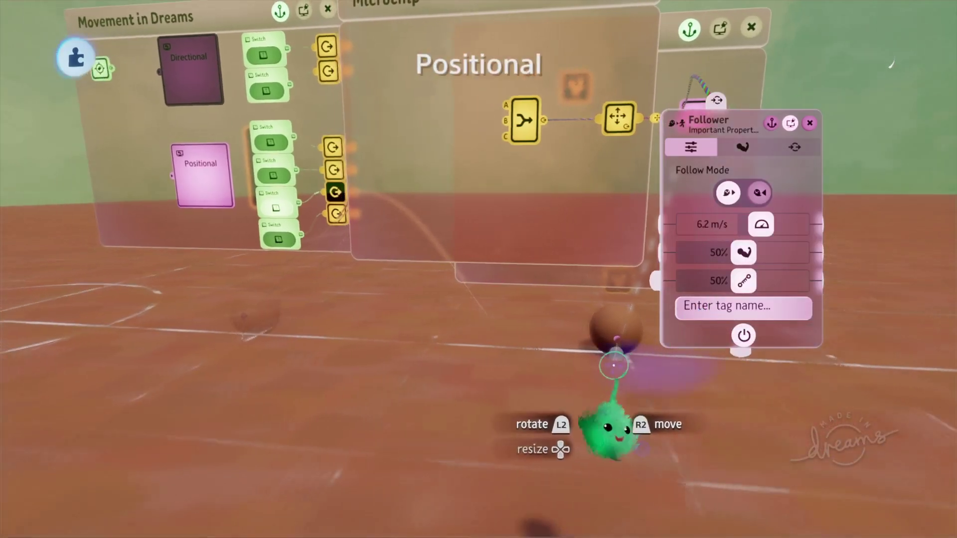
- Set the position Follower's strength and overall damping to 100% and check the ball's movement
{"action": "middle_click_drag", "start_coordinate": [448, 366], "coordinate": [491, 386]}
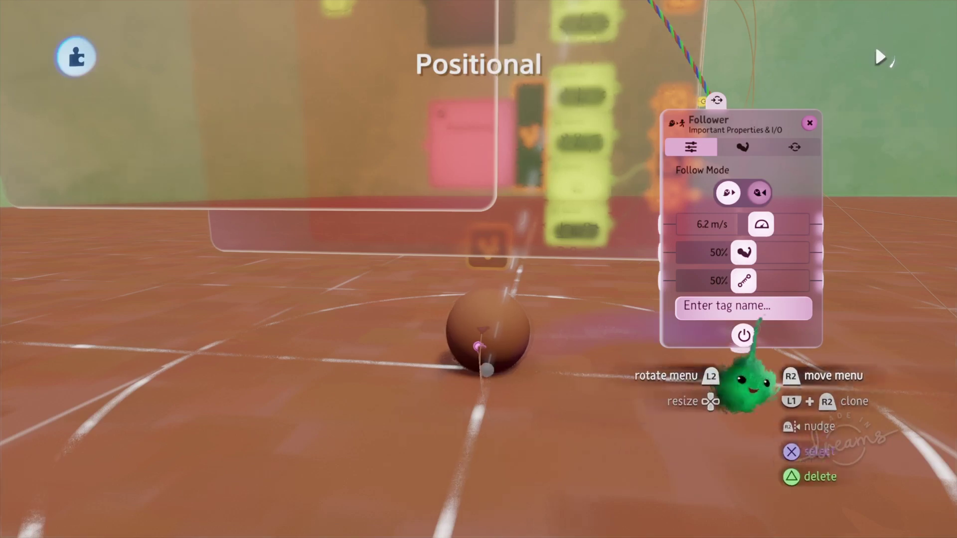
{"action": "left_click_drag", "start_coordinate": [741, 353], "coordinate": [956, 301]}
{"action": "middle_click_drag", "start_coordinate": [865, 314], "coordinate": [794, 326]}
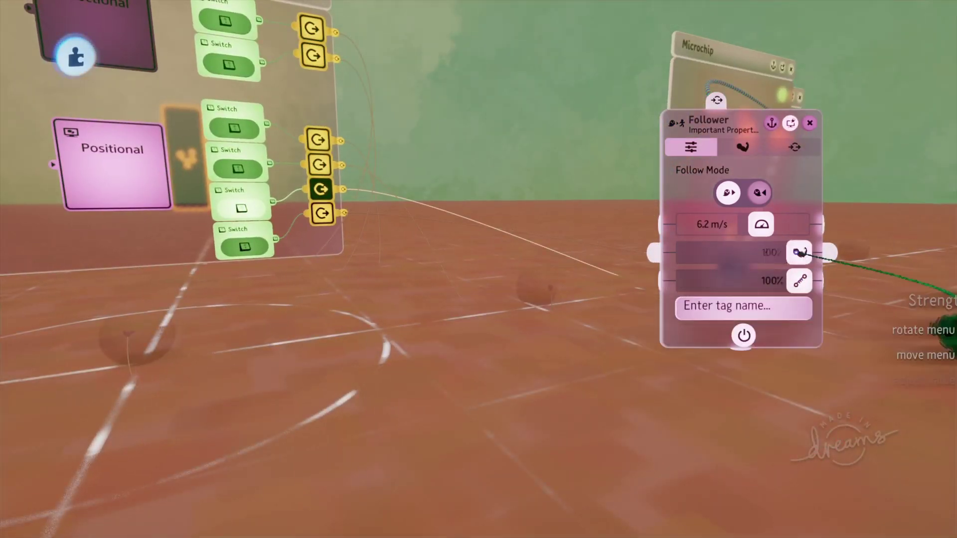
{"action": "middle_click_drag", "start_coordinate": [919, 298], "coordinate": [865, 343]}
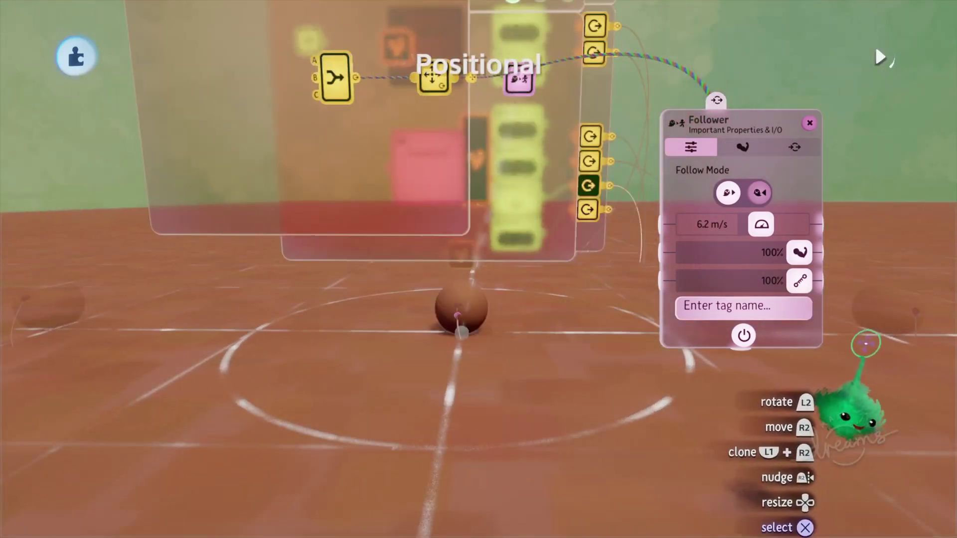
{"action": "middle_click_drag", "start_coordinate": [661, 362], "coordinate": [686, 371]}
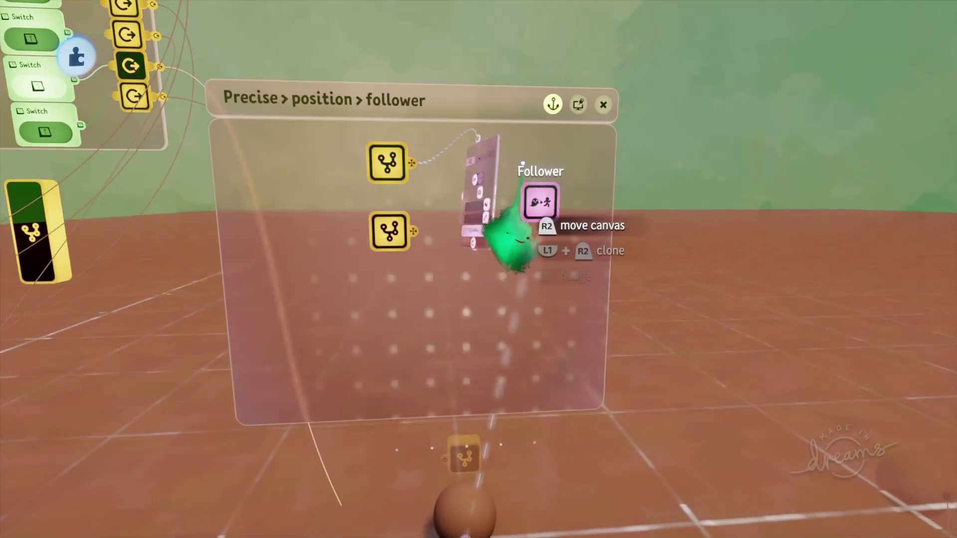
- Examine the two position microchips beside the Follower in Precise > position > follower and close their canvases
{"action": "left_click", "coordinate": [540, 197]}
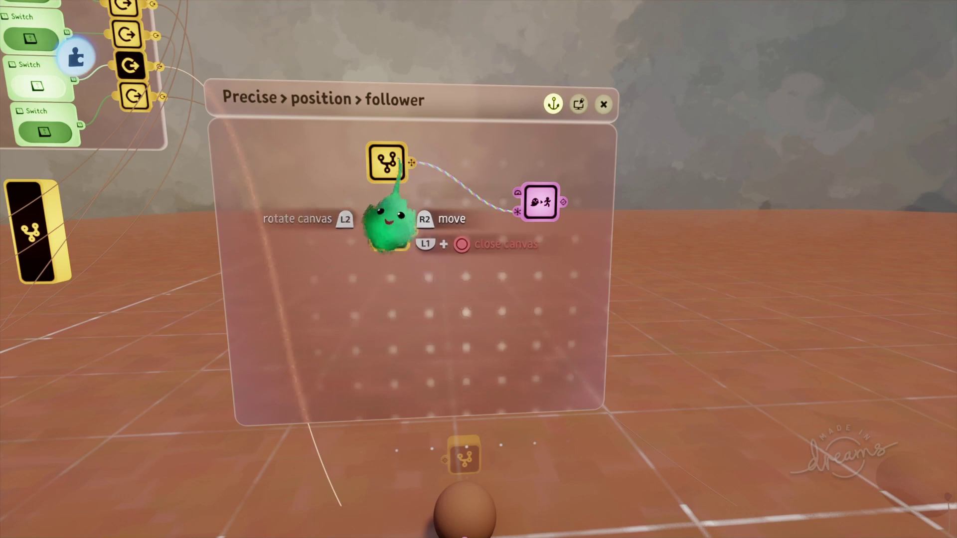
{"action": "left_click", "coordinate": [397, 196]}
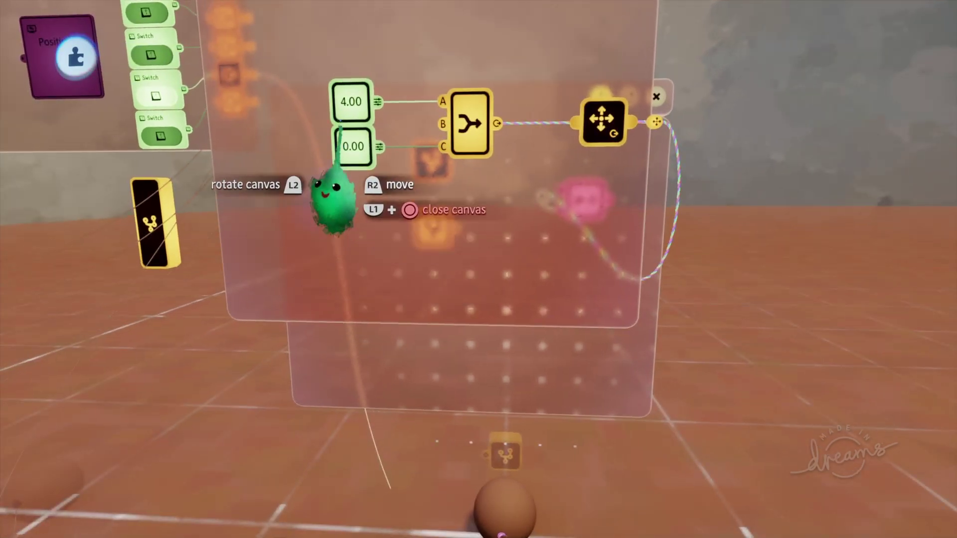
{"action": "key", "text": "Escape"}
{"action": "middle_click_drag", "start_coordinate": [412, 351], "coordinate": [396, 232]}
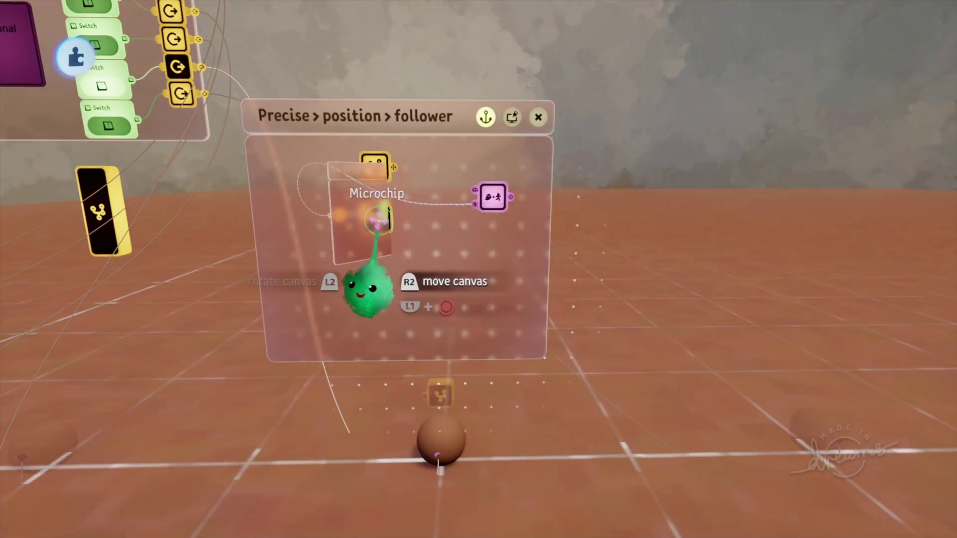
{"action": "key", "text": "Escape"}
- Wire the upper microchip's position output into the Follower alongside the lower one and show the Follower's inputs and outputs
{"action": "middle_click_drag", "start_coordinate": [436, 336], "coordinate": [393, 403]}
{"action": "middle_click_drag", "start_coordinate": [329, 308], "coordinate": [464, 158]}
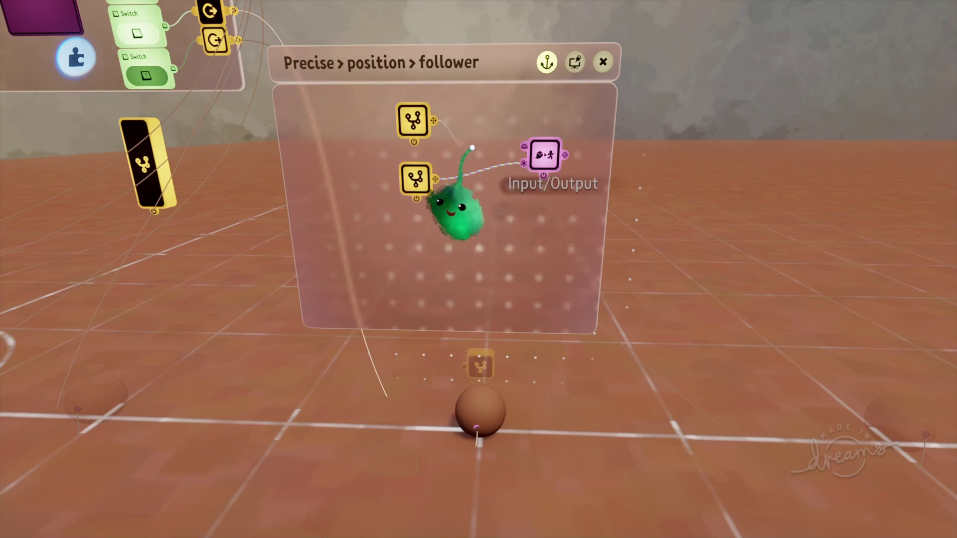
{"action": "left_click", "coordinate": [538, 163]}
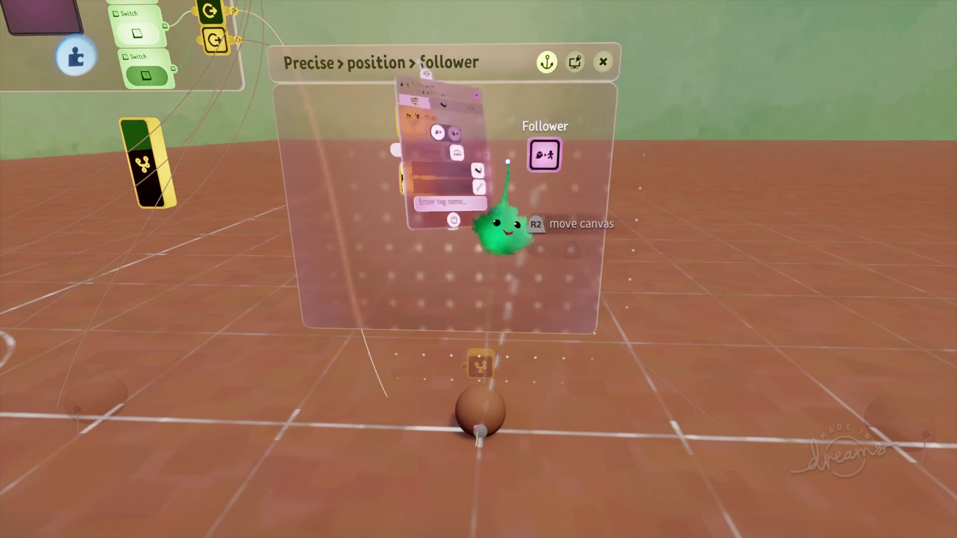
{"action": "left_click_drag", "start_coordinate": [397, 71], "coordinate": [588, 90]}
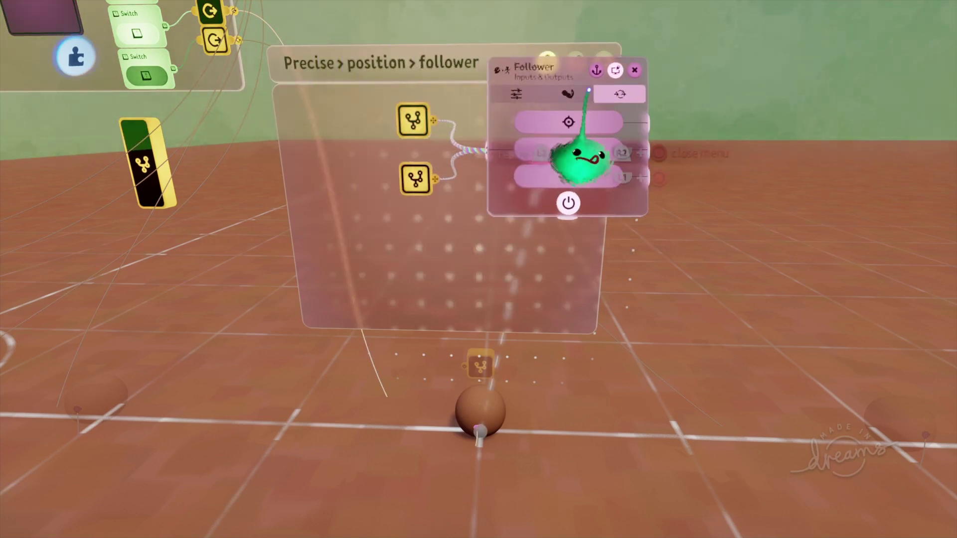
- Observe the ball's position while both microchips feed the Follower's target position input
{"action": "middle_click_drag", "start_coordinate": [488, 155], "coordinate": [583, 418]}
{"action": "middle_click_drag", "start_coordinate": [451, 427], "coordinate": [553, 401]}
{"action": "middle_click_drag", "start_coordinate": [339, 301], "coordinate": [585, 473]}
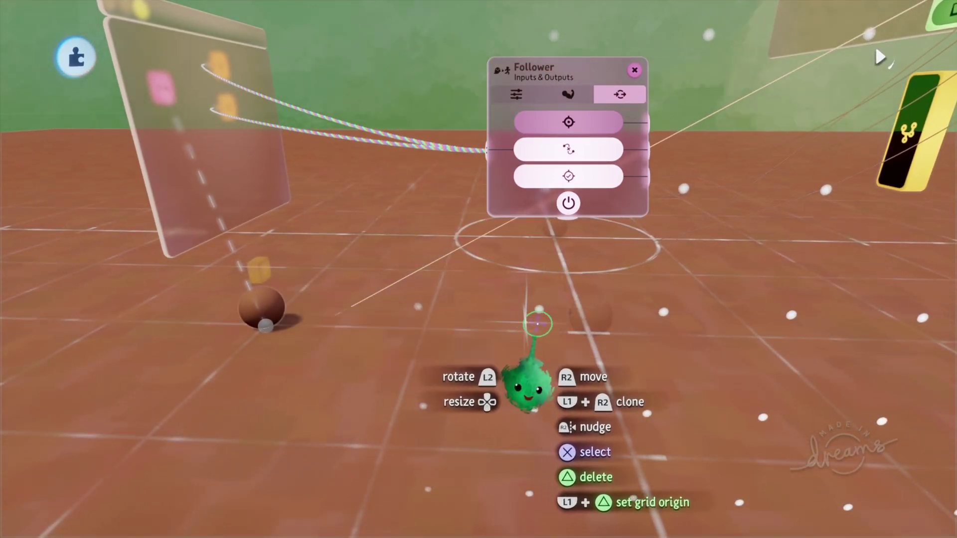
- Change the wire blend mode on the Follower's target position input and view the area around the ball
{"action": "middle_click_drag", "start_coordinate": [576, 317], "coordinate": [476, 134]}
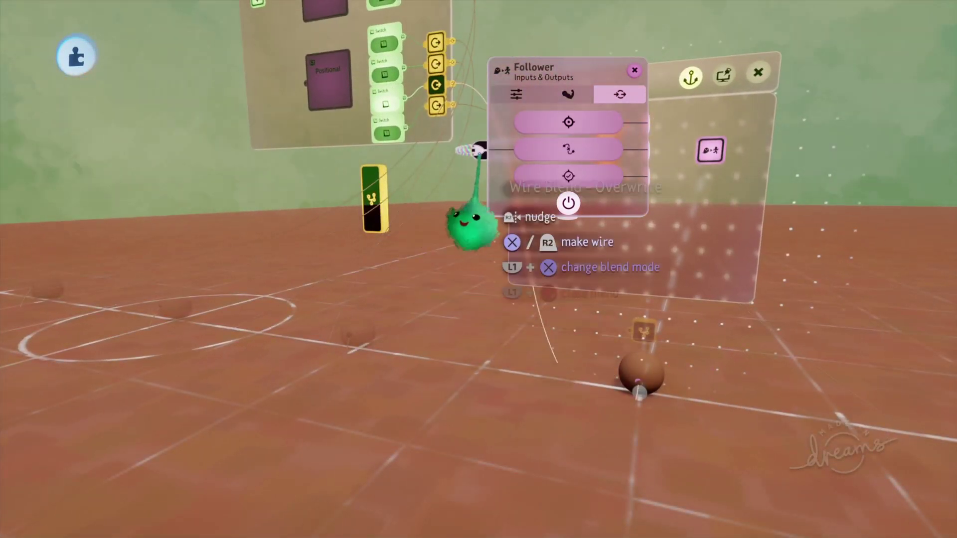
{"action": "left_click", "coordinate": [480, 151]}
{"action": "middle_click_drag", "start_coordinate": [503, 249], "coordinate": [500, 298]}
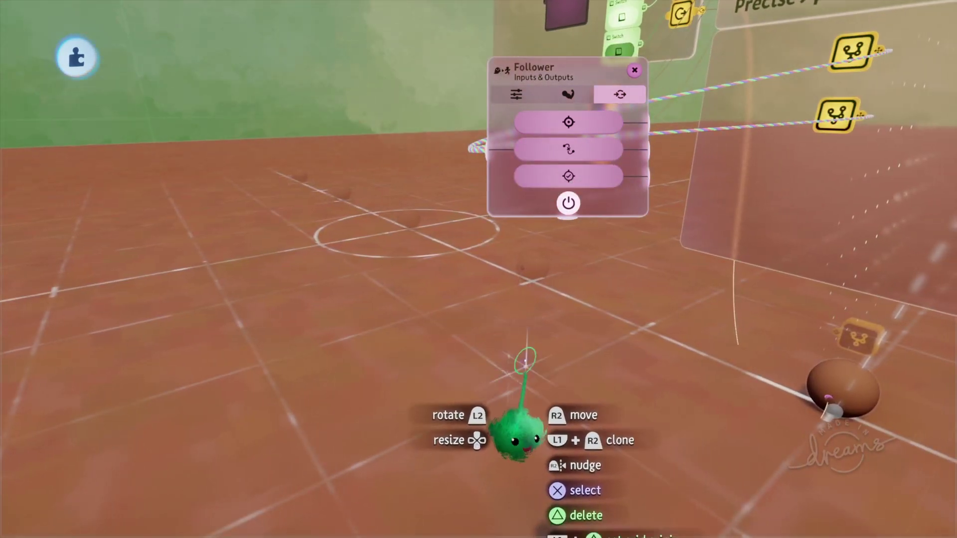